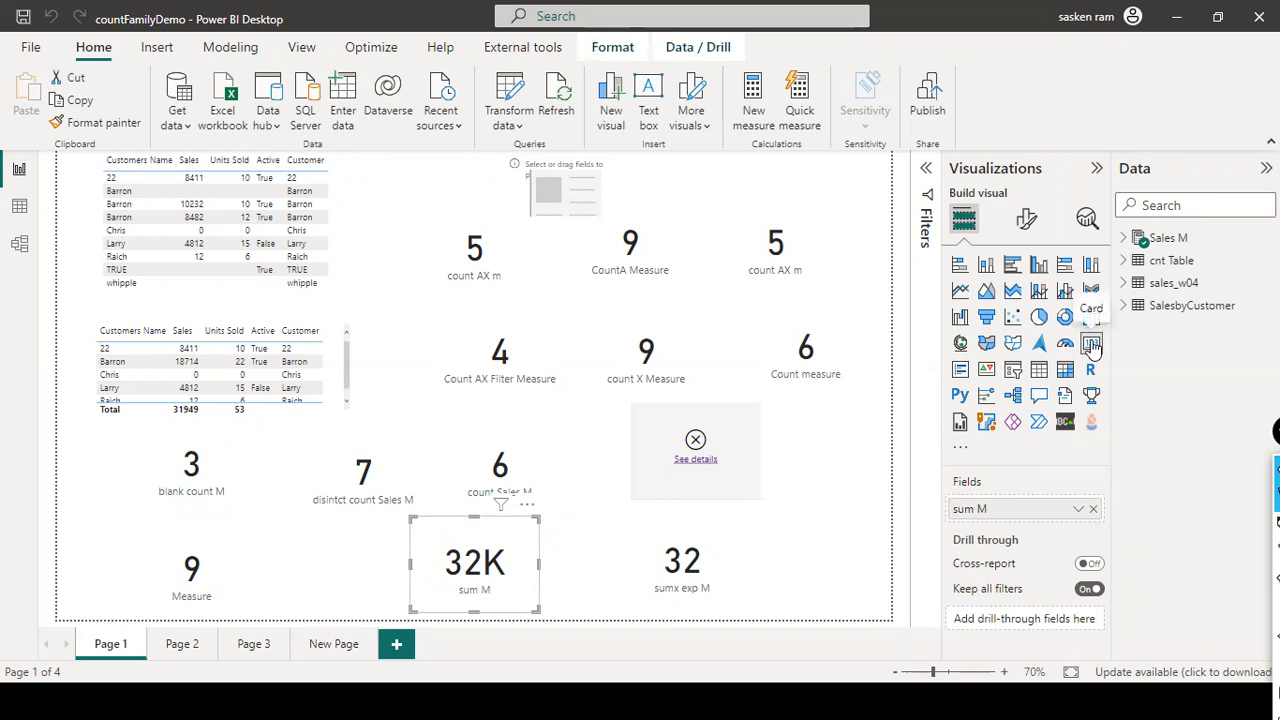
Open the sum M measure in the Sales M table to examine its formula
left_click(1123, 238)
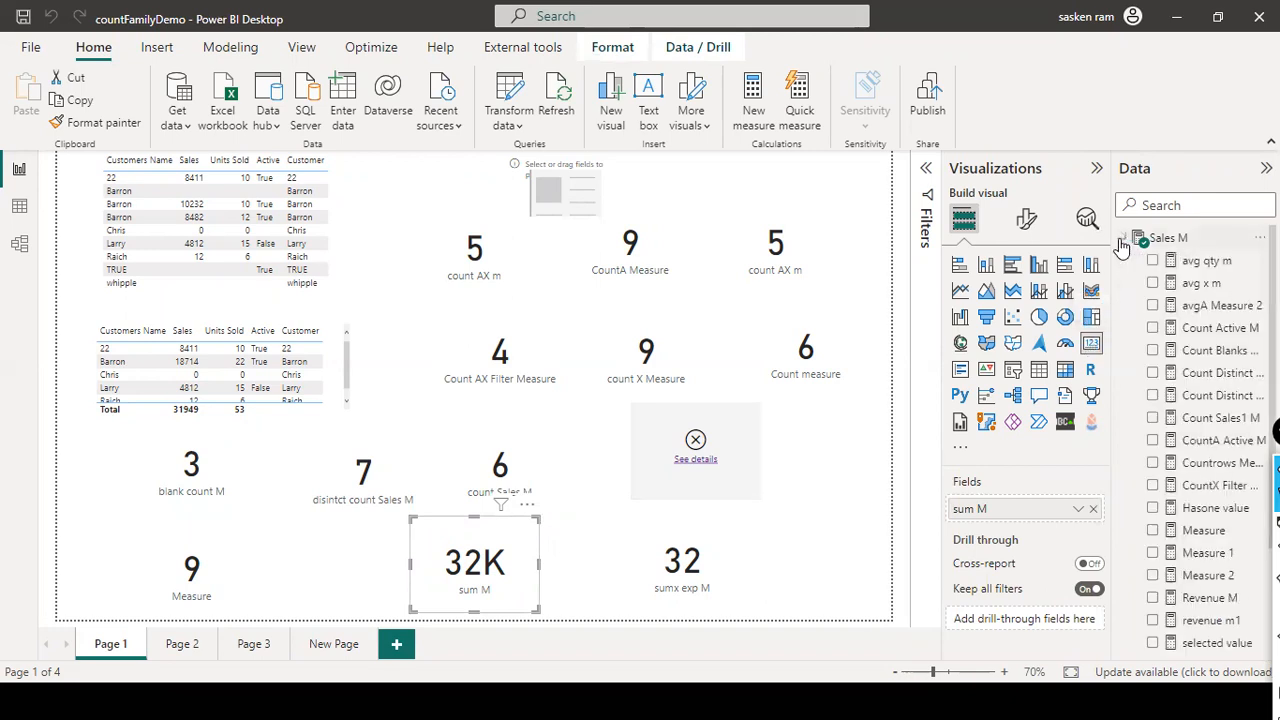
scroll(1195, 375, "down", 3)
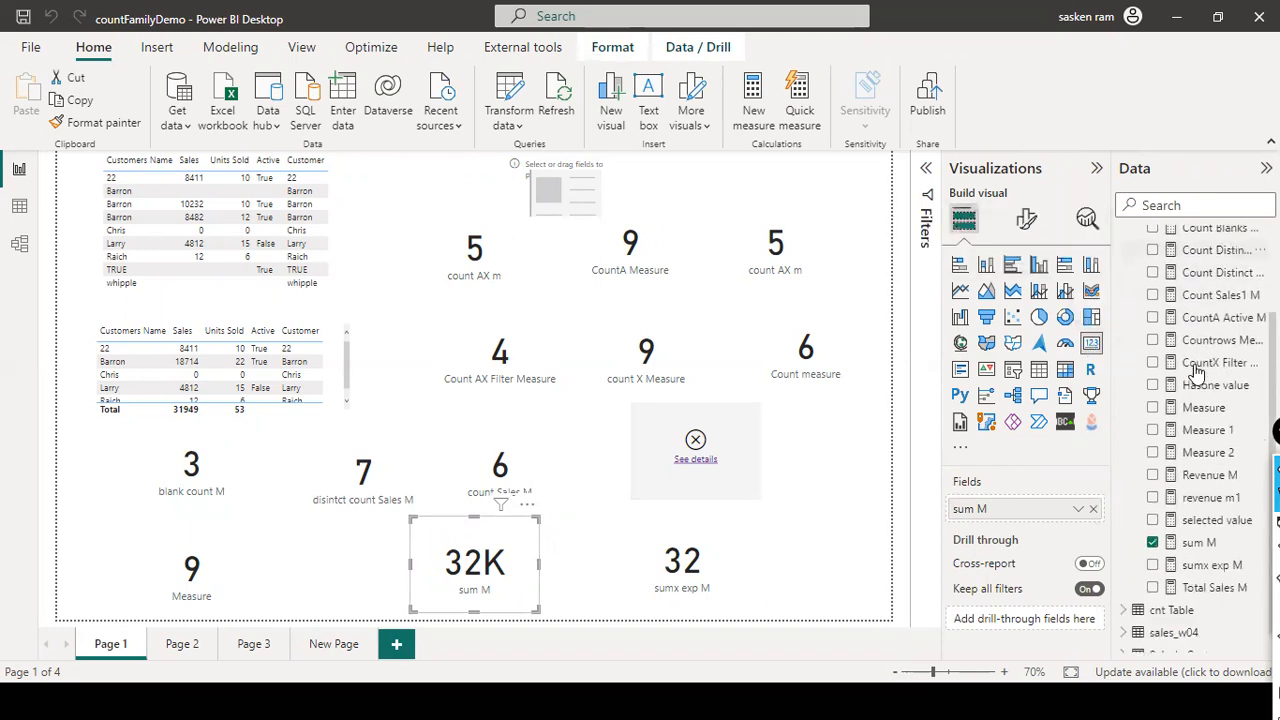
left_click(1197, 533)
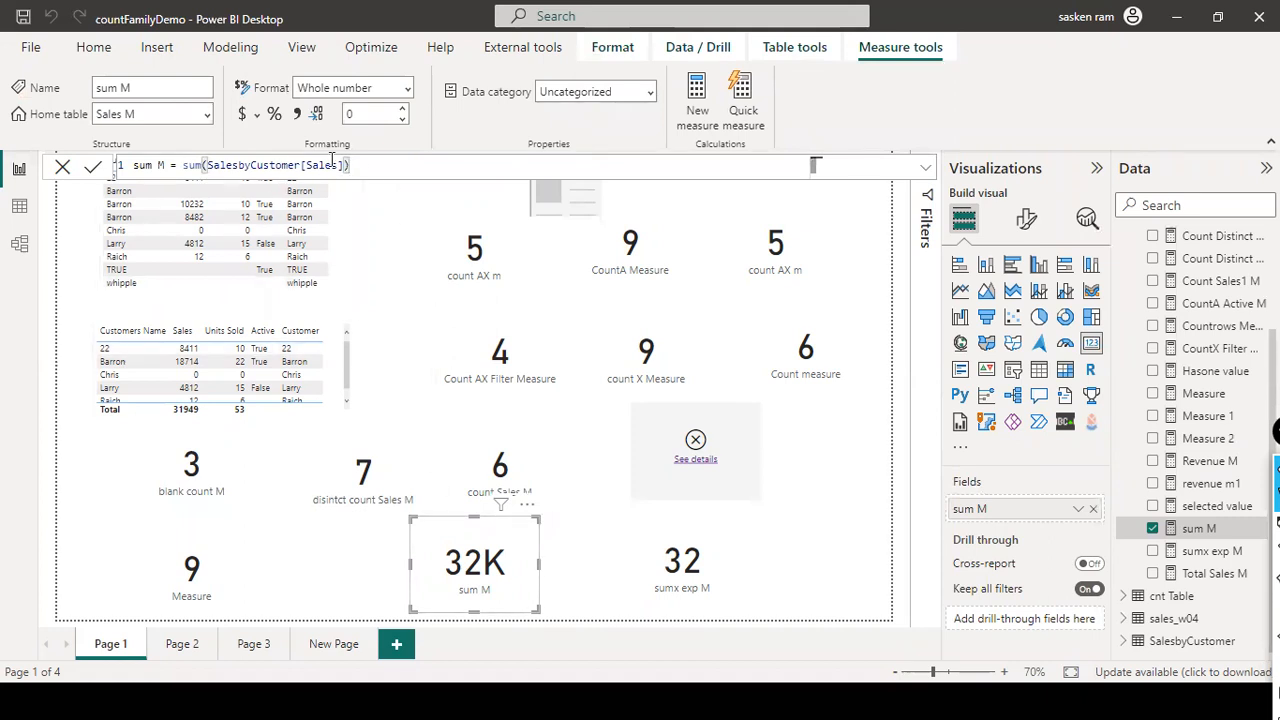
Open the sumx exp M measure behind its card and examine the FILTER argument in its formula
left_click(770, 565)
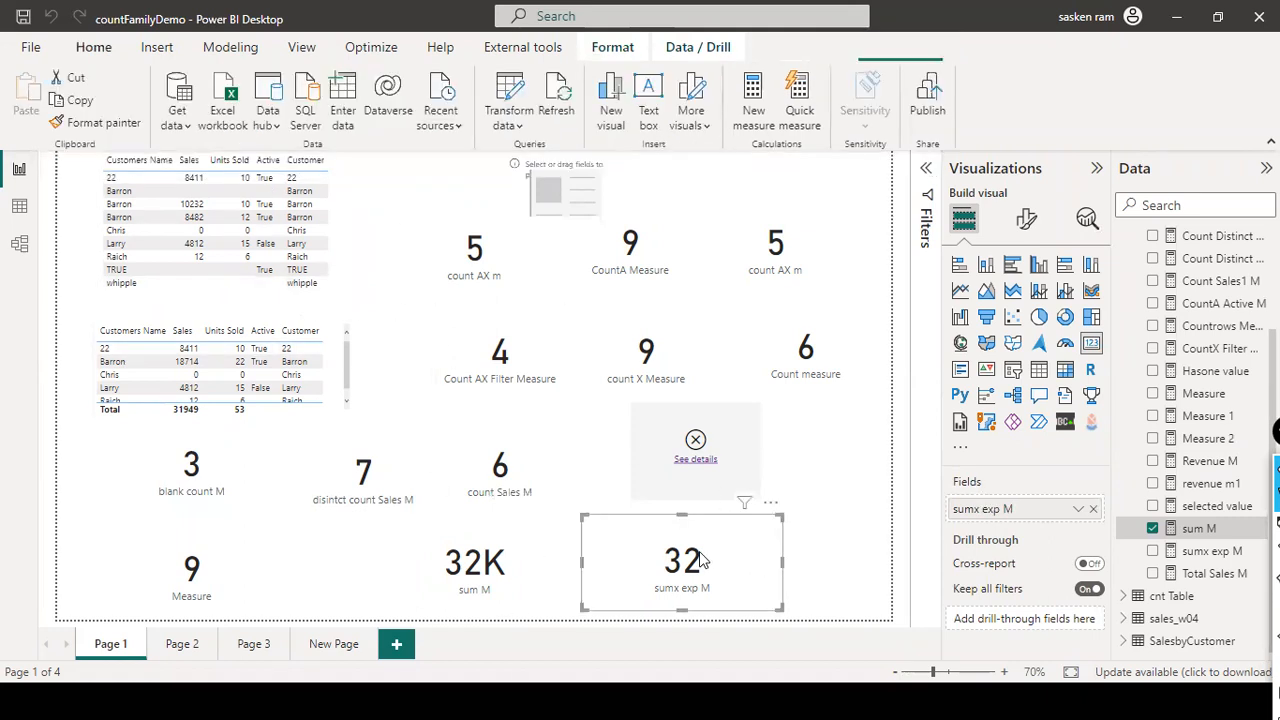
left_click(1212, 551)
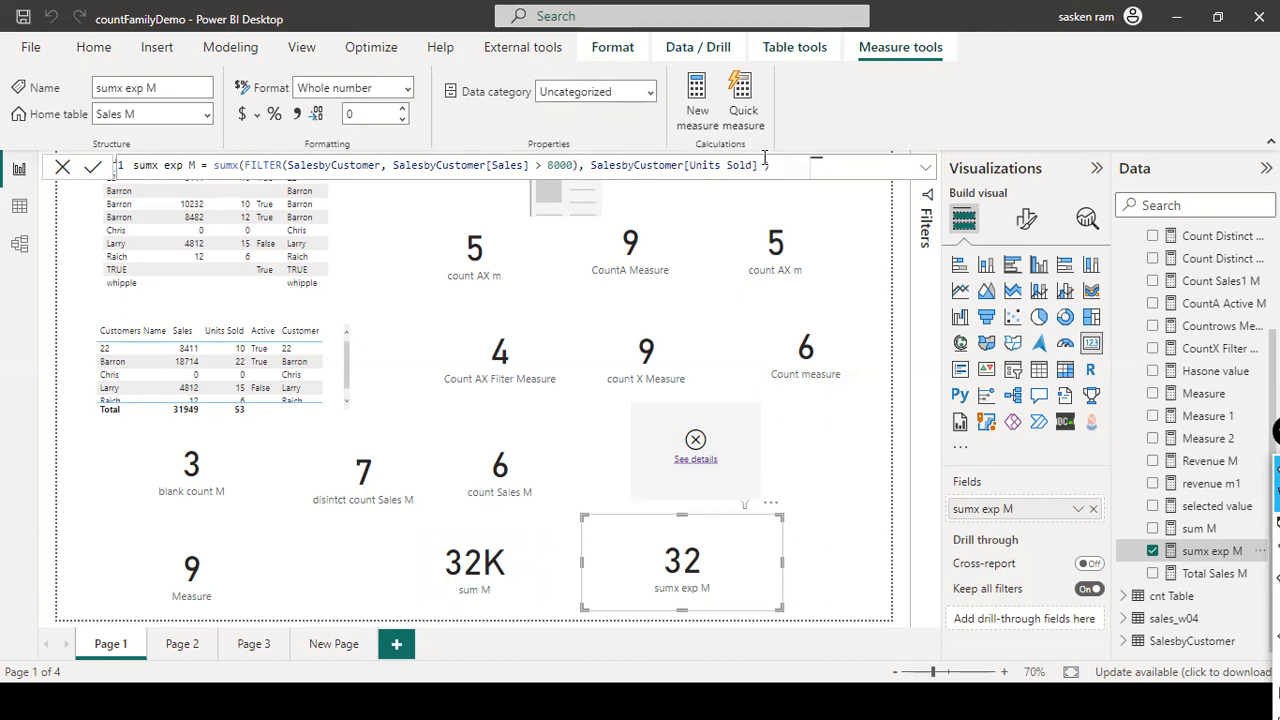
left_click_drag(586, 165, 133, 165)
left_click_drag(290, 165, 268, 165)
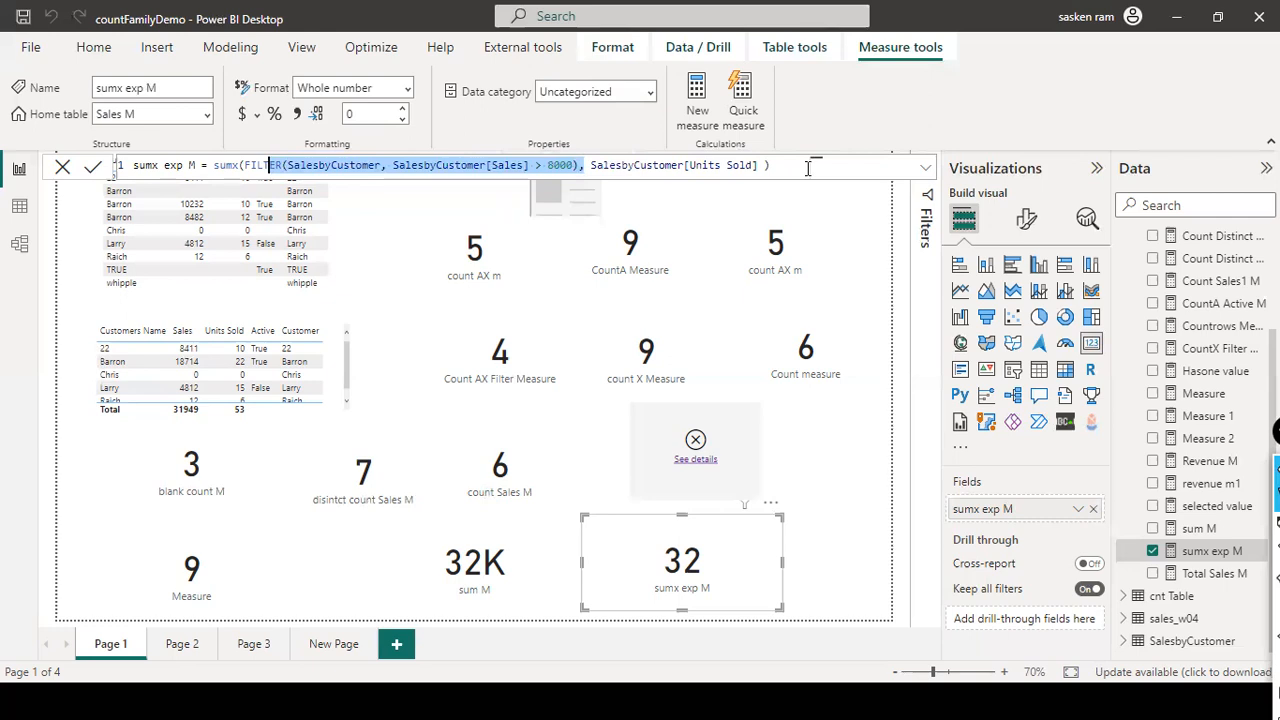
Examine the columns of the sales_w04 table through to Revenue in the data view, and return to the report
left_click(19, 205)
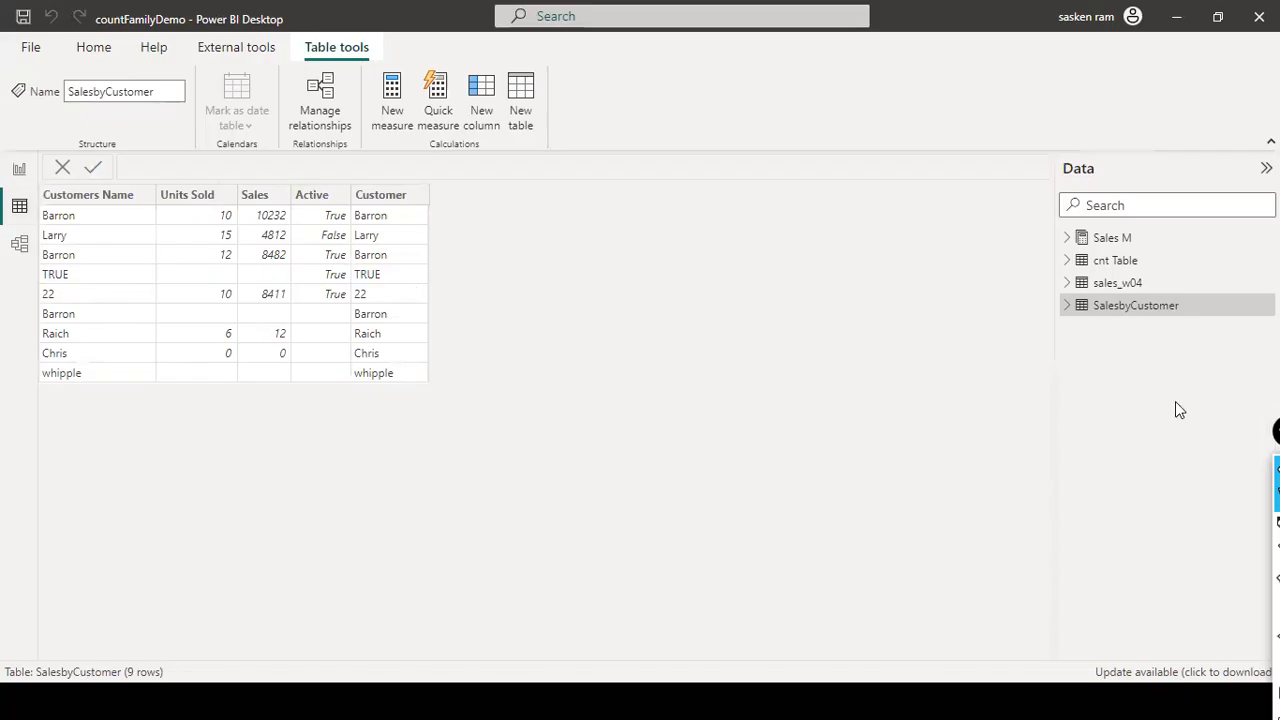
left_click(1132, 288)
left_click_drag(249, 650, 1014, 589)
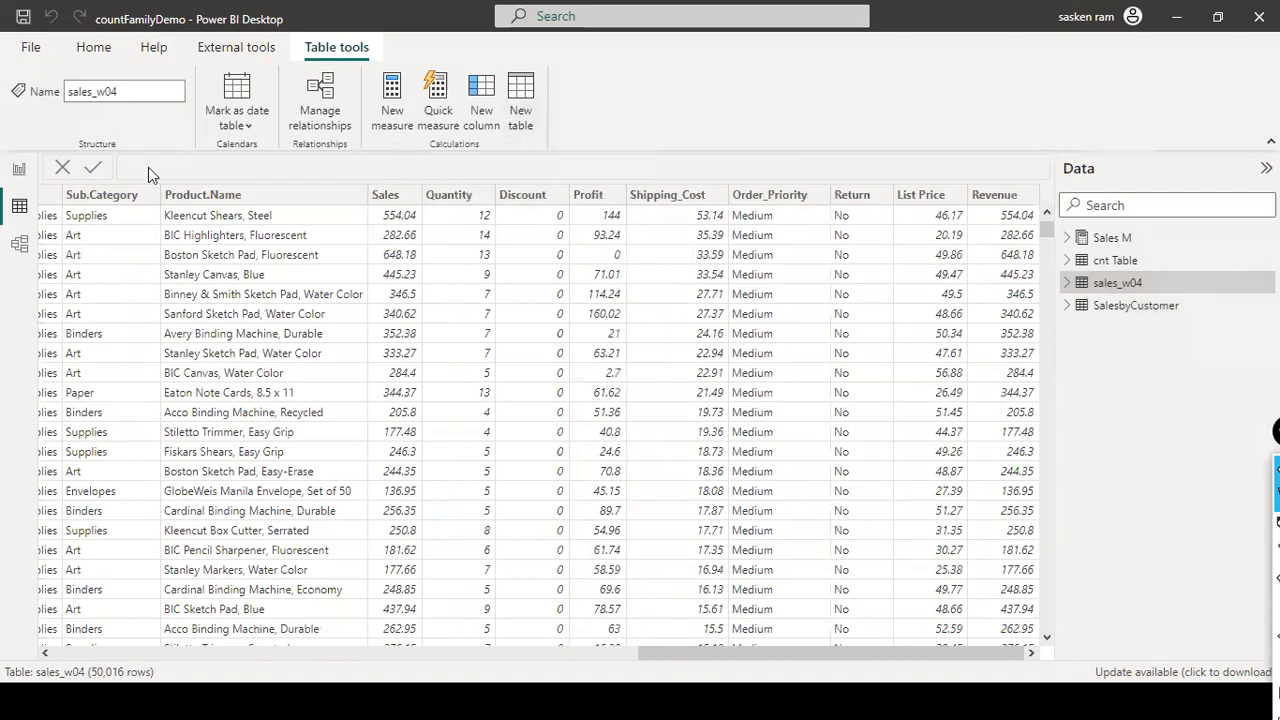
left_click(21, 169)
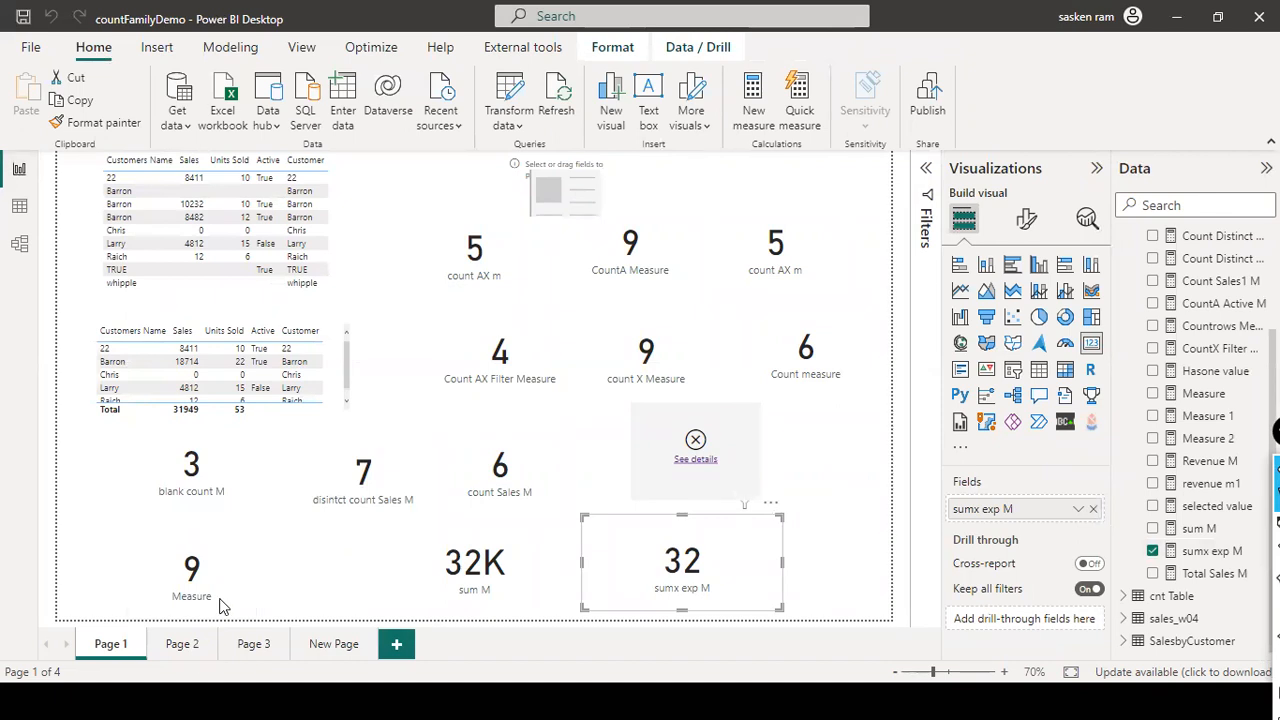
Move the sumx exp M card closer to the sum M card and place a copy of it in the freed space
left_click_drag(720, 548, 669, 540)
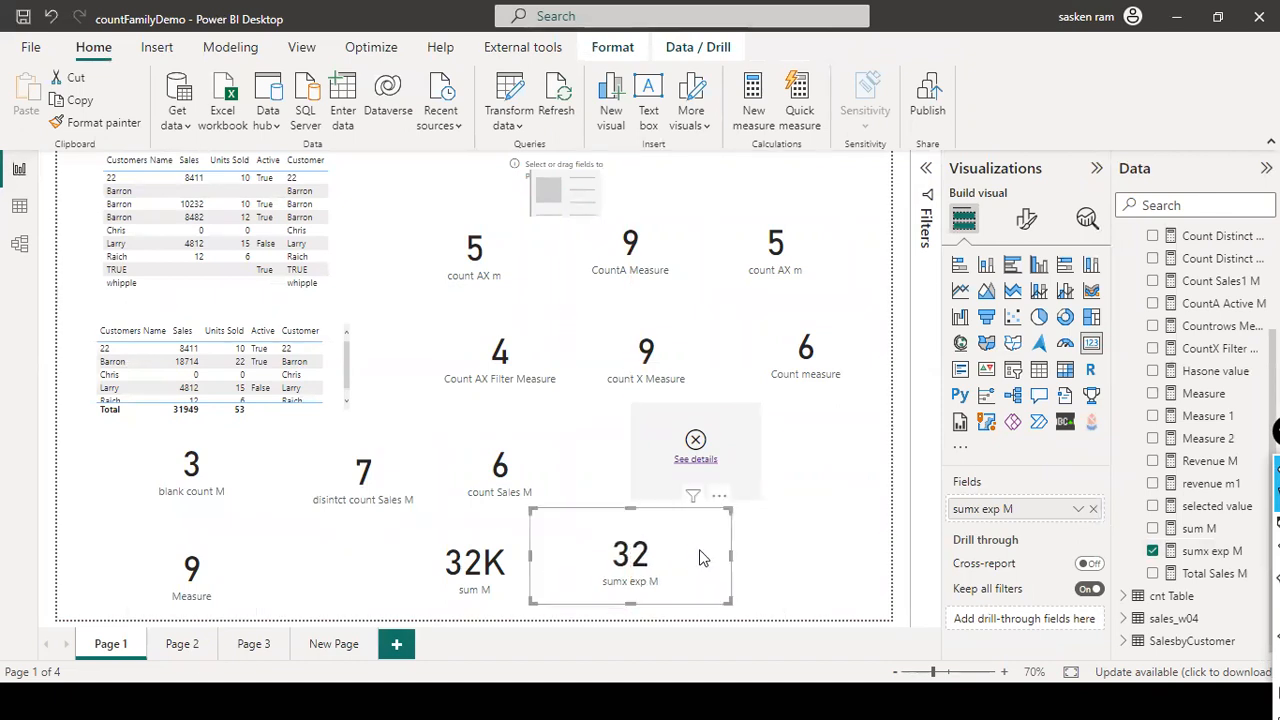
key("ctrl+c")
key("ctrl+v")
left_click_drag(800, 560, 880, 558)
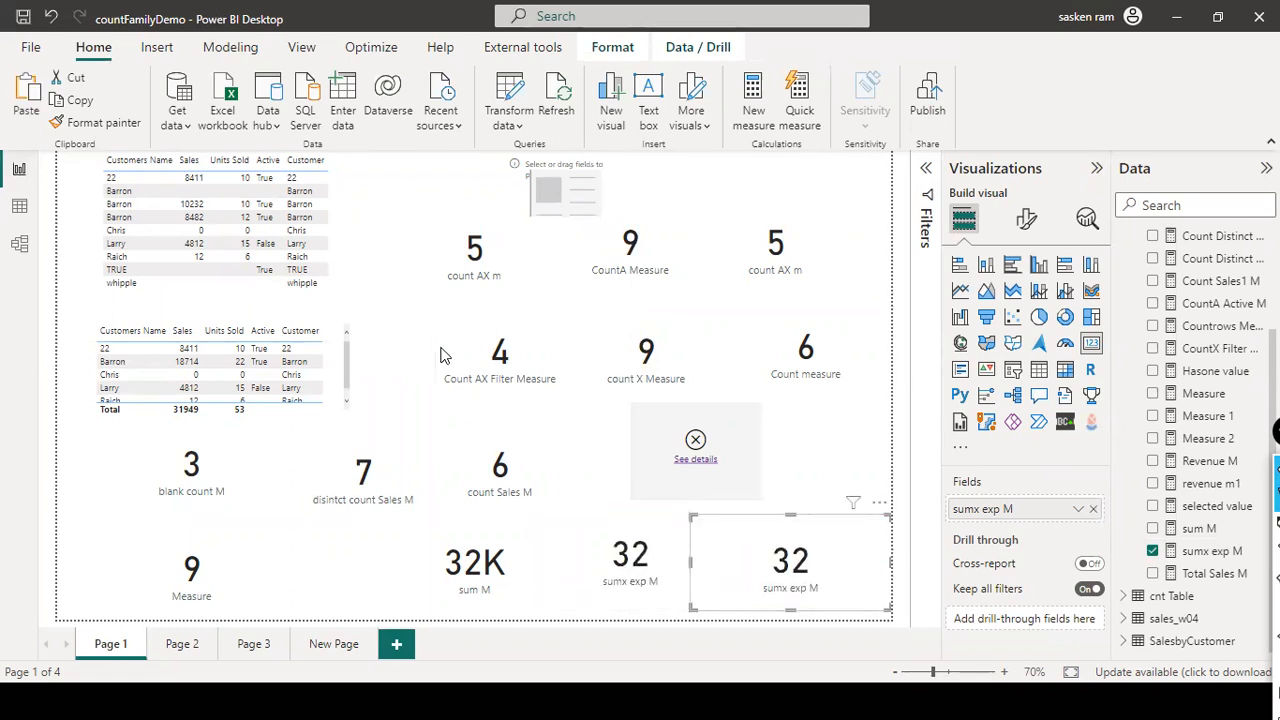
Create a new measure that starts from a copy of the whole sumx exp M formula
left_click(1200, 551)
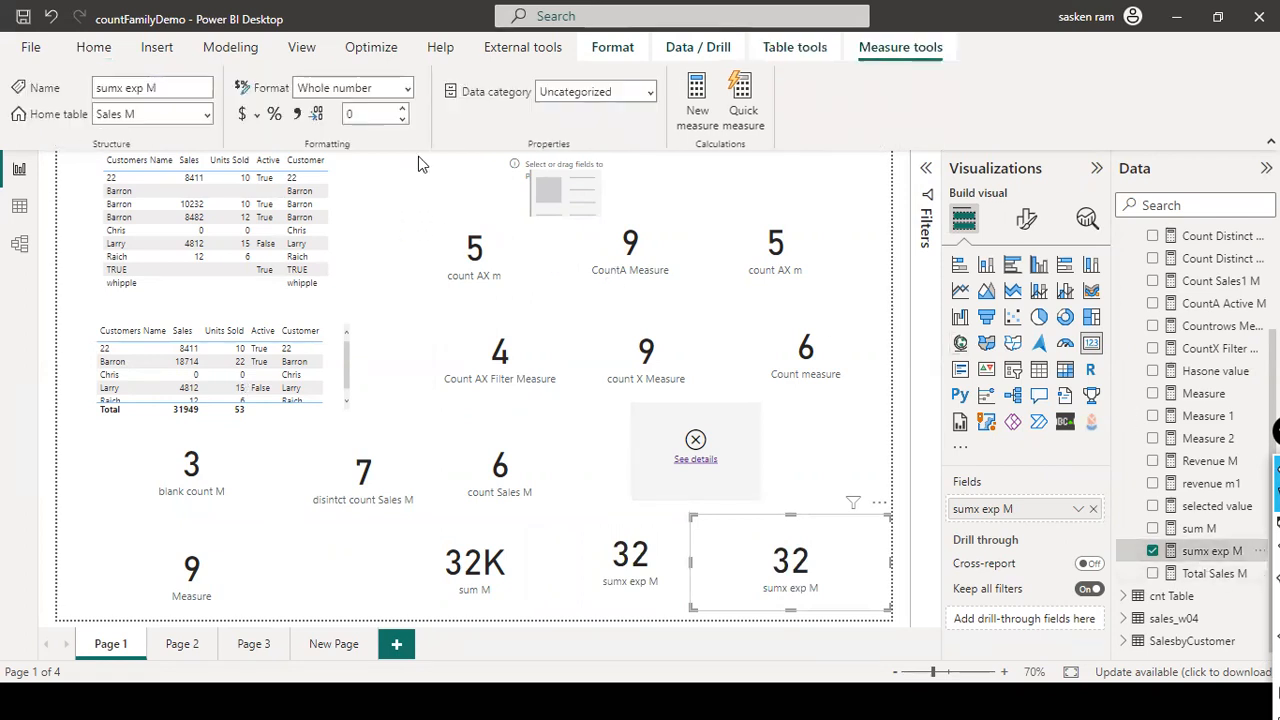
left_click(115, 172)
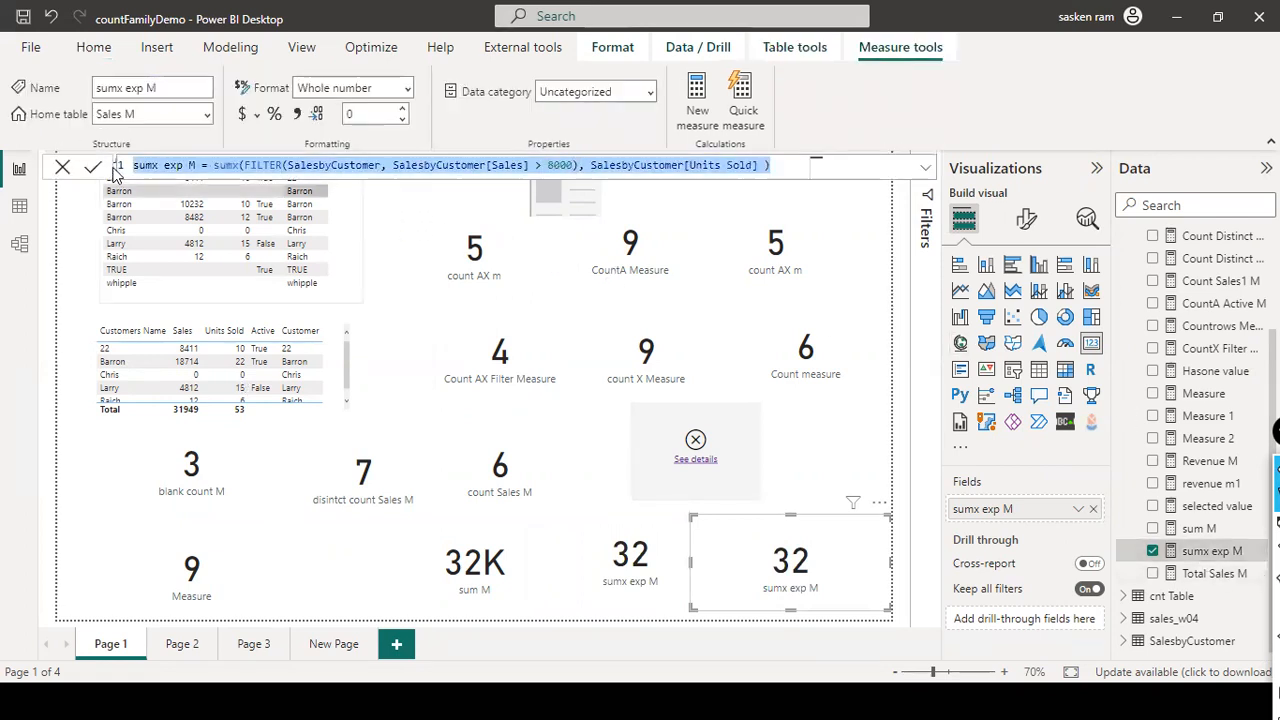
left_click(62, 167)
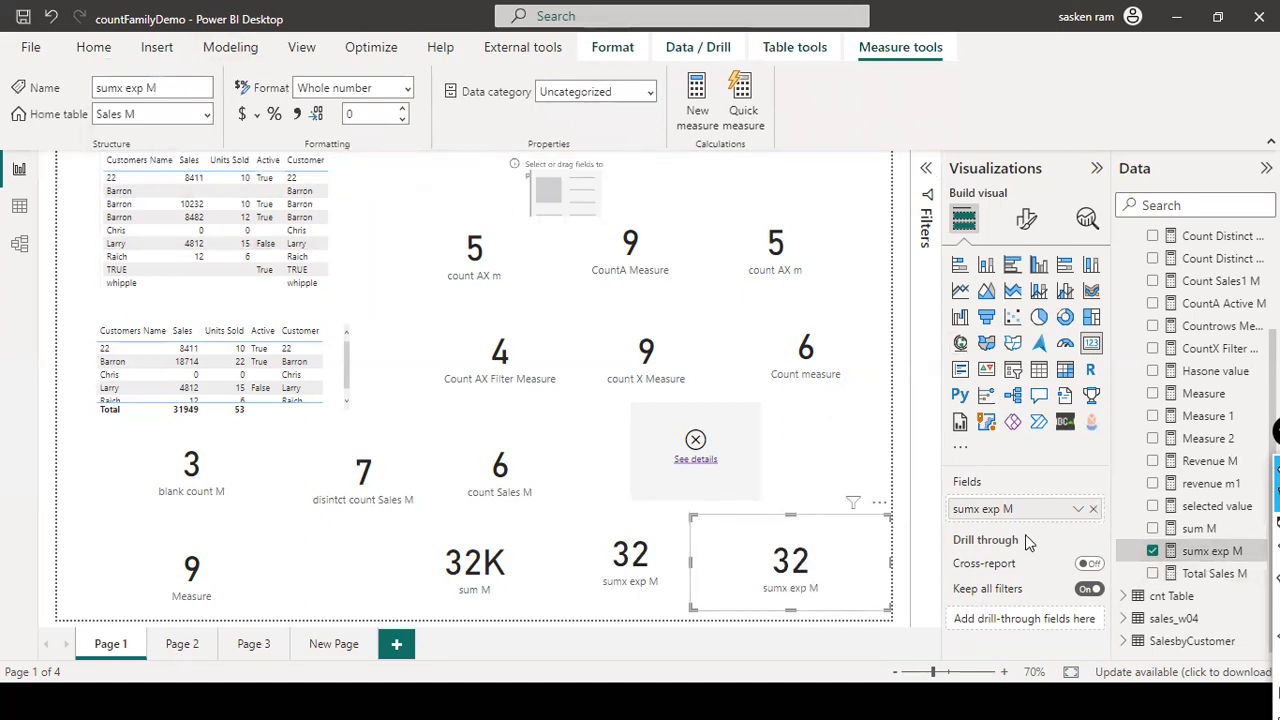
left_click(215, 49)
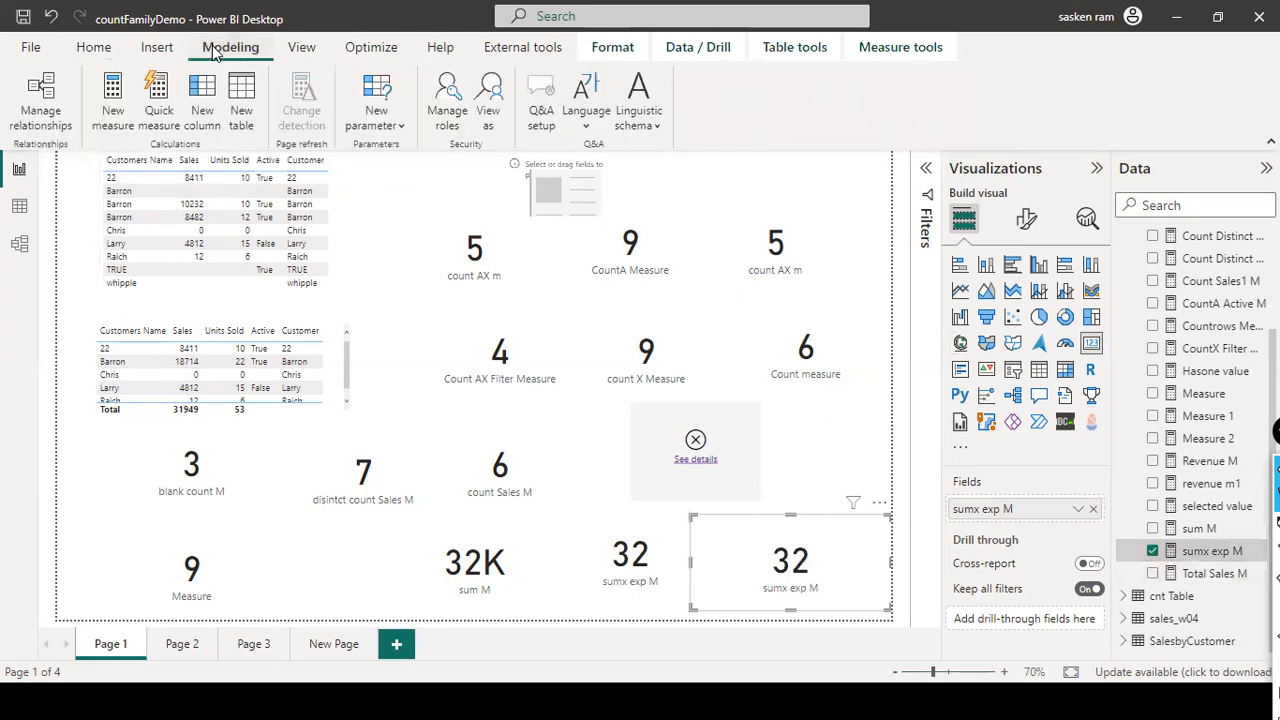
left_click(109, 126)
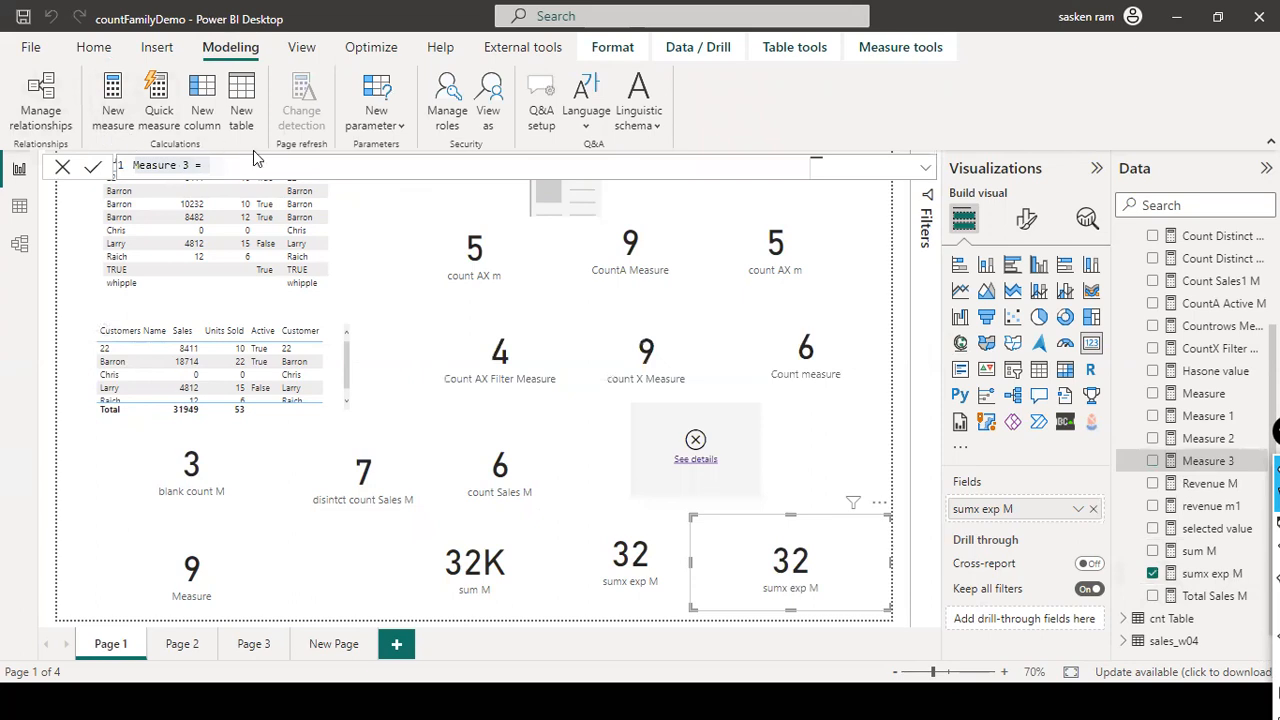
left_click(240, 165)
key("ctrl+a")
key("ctrl+v")
Change the measure name in the copied formula to sumx exp M1
left_click(194, 166)
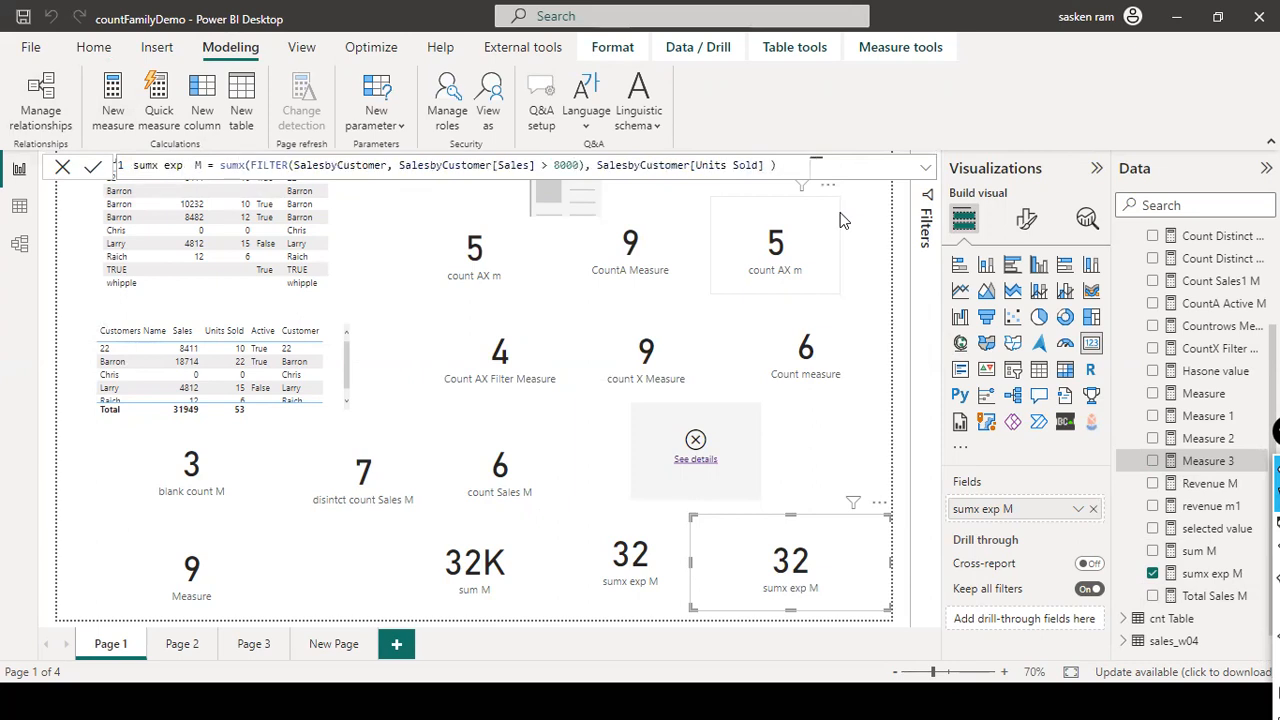
key("Right")
type("1")
Replace the FILTER expression in the first argument of SUMX with the sales_w04 table
key("ctrl+Right")
key("ctrl+Right")
key("ctrl+Right")
key("ctrl+Left")
key("ctrl+shift+Right")
key("ctrl+shift+Right")
key("ctrl+shift+Right")
key("ctrl+shift+Right")
key("ctrl+shift+Right")
key("ctrl+shift+Right")
key("ctrl+shift+Right")
key("ctrl+shift+Right")
key("ctrl+shift+Right")
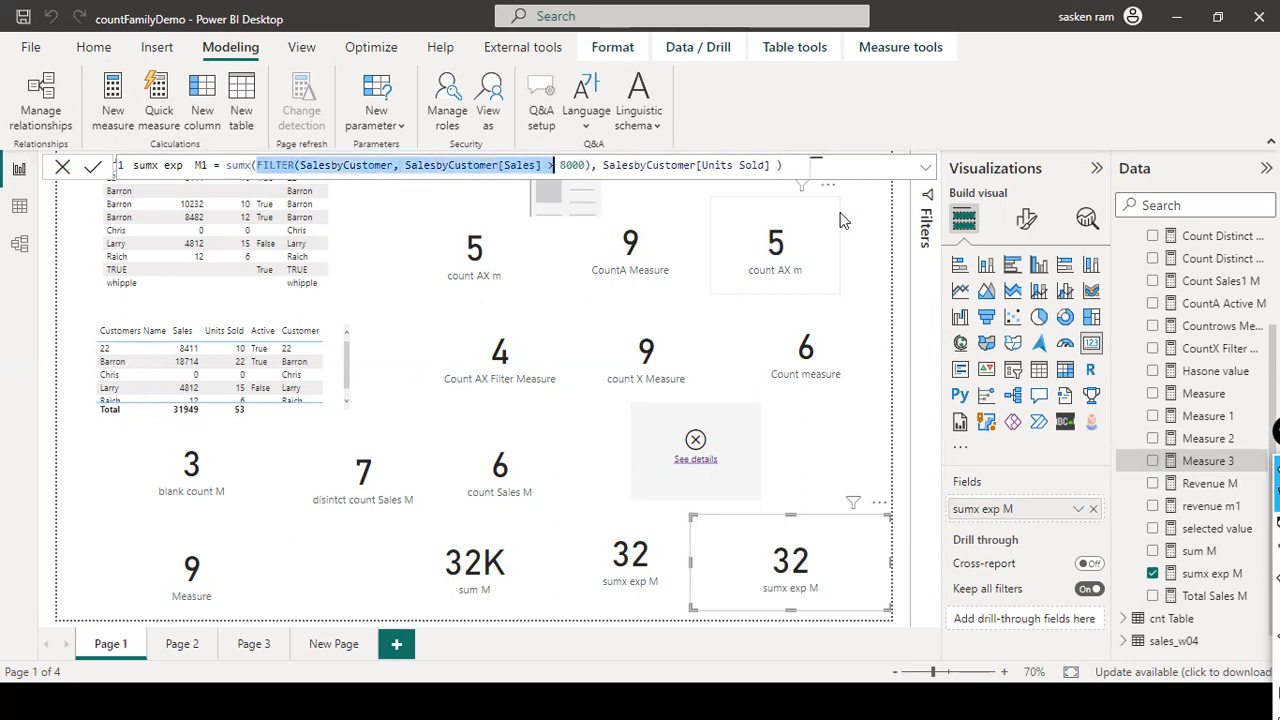
key("shift+Left")
type("sales")
key("Down")
key("Tab")
Delete SalesbyCustomer[Units Sold] from the second argument of the SUMX formula
key("Right")
key("ctrl+shift+Right")
key("ctrl+shift+Right")
key("ctrl+shift+Right")
key("ctrl+shift+Right")
key("BackSpace")
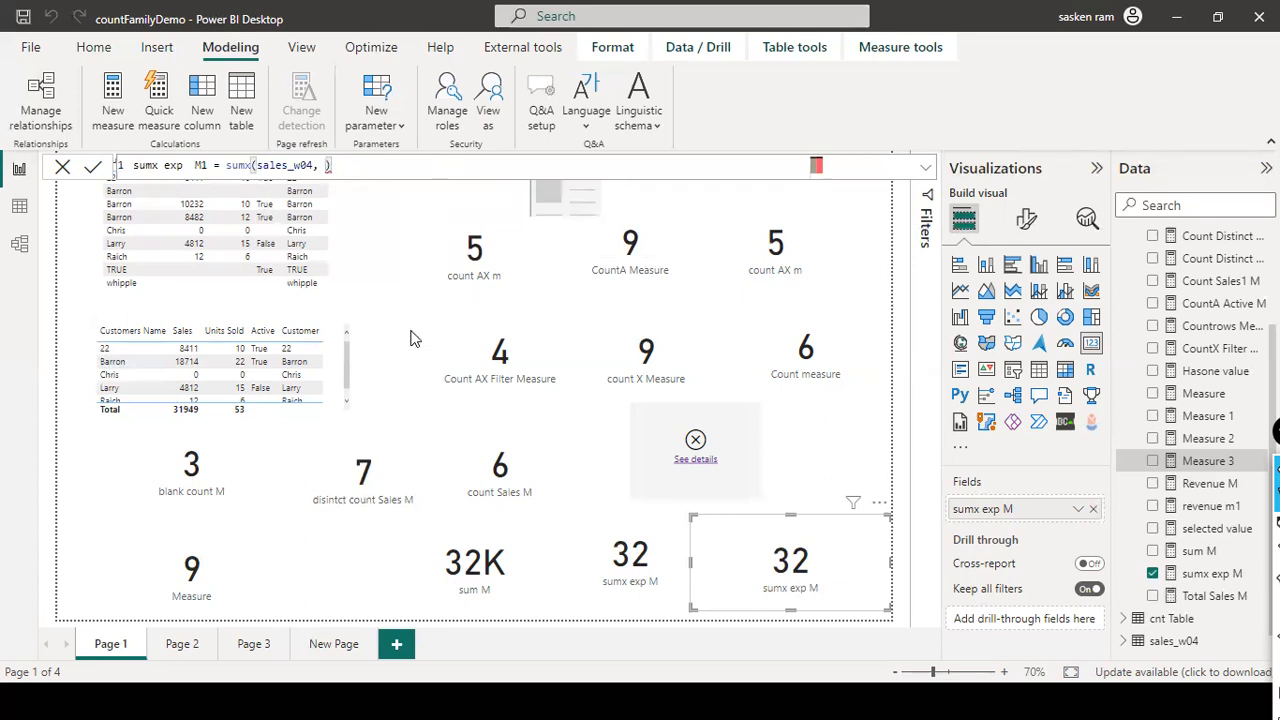
key("alt+Tab")
key("alt+Tab")
key("alt+Tab")
key("alt+Tab")
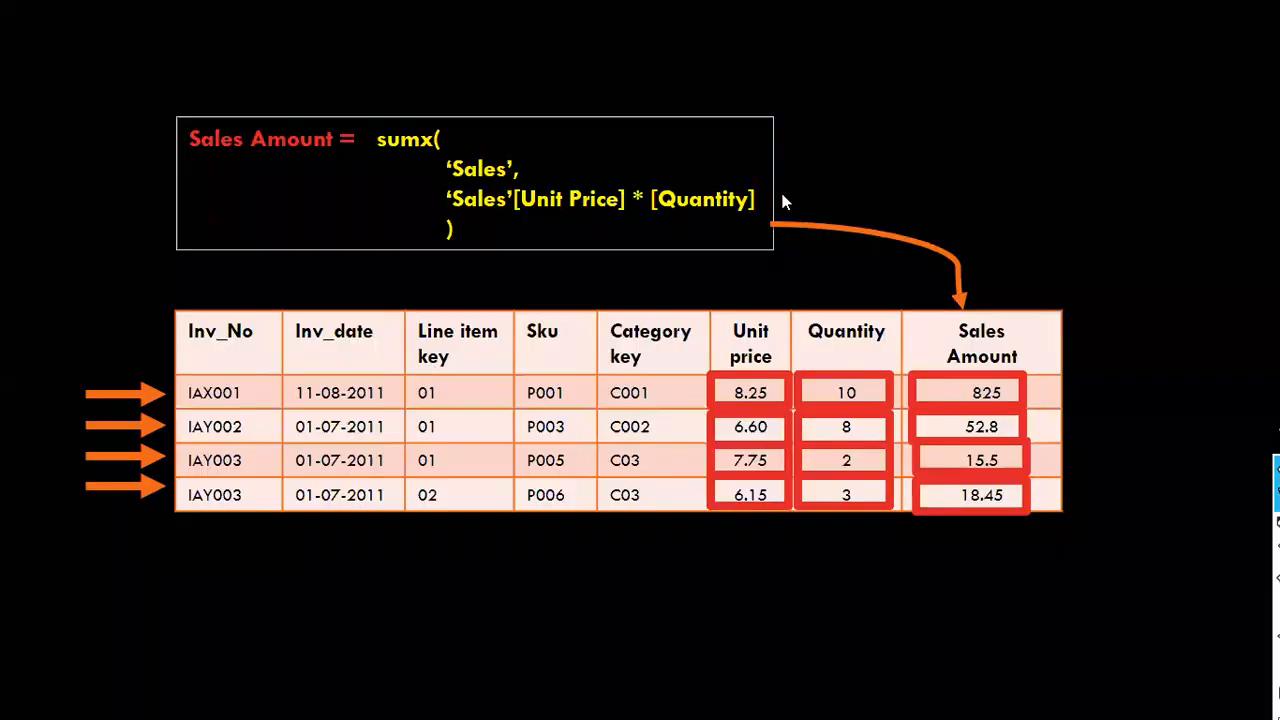
key("Left")
key("Left")
key("Left")
key("Left")
key("Left")
key("Left")
key("Left")
key("Left")
key("Left")
key("Left")
key("Left")
key("Left")
key("Left")
key("Left")
key("Left")
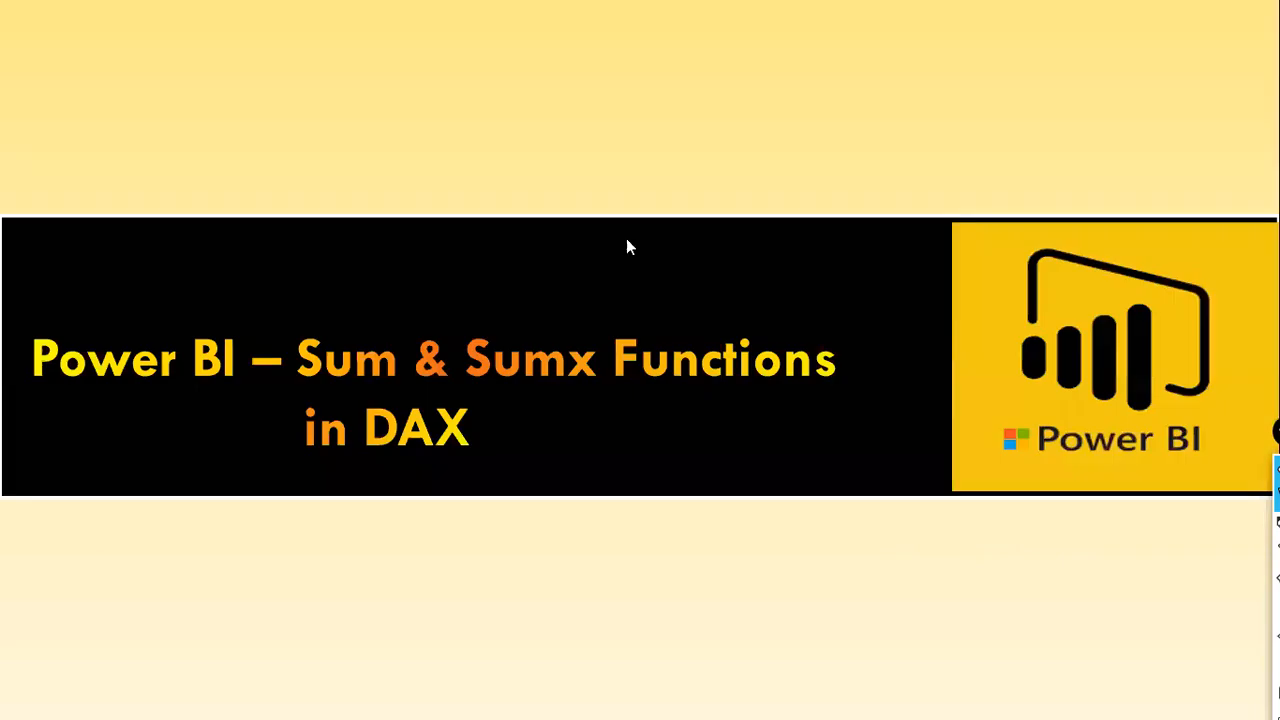
scroll(341, 281, "down", 4)
scroll(341, 281, "up", 5)
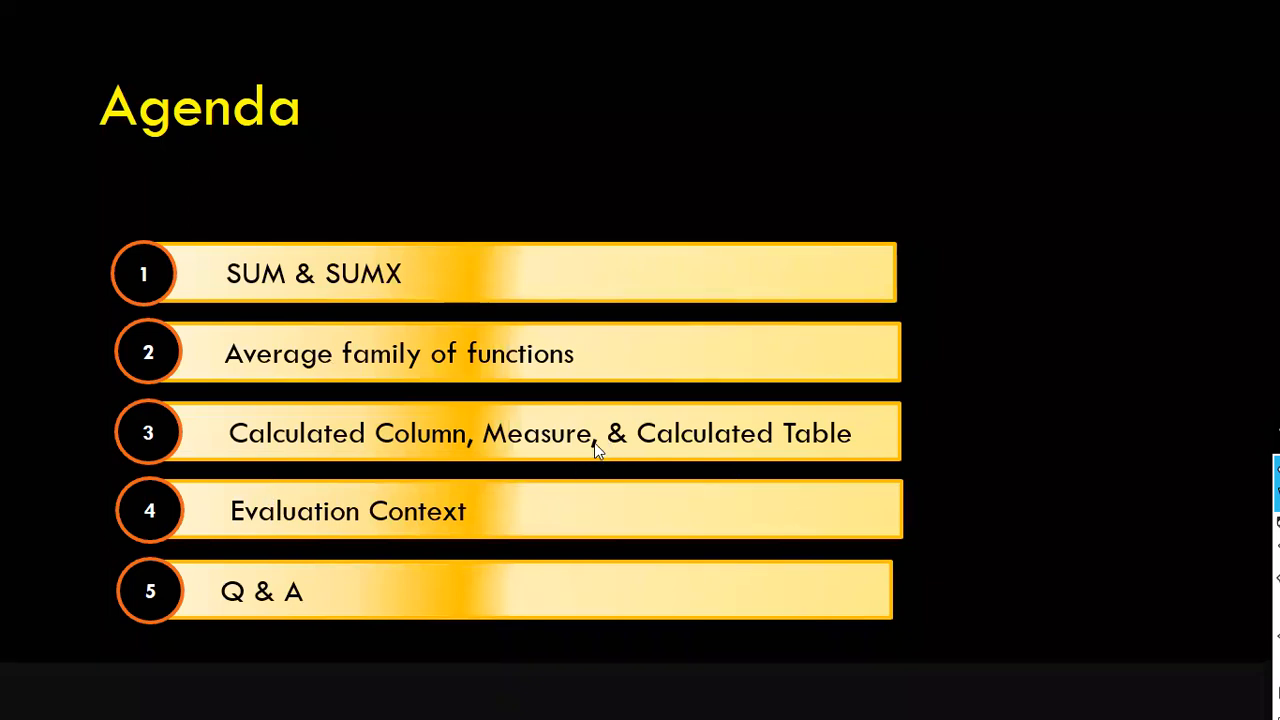
scroll(780, 600, "down", 2)
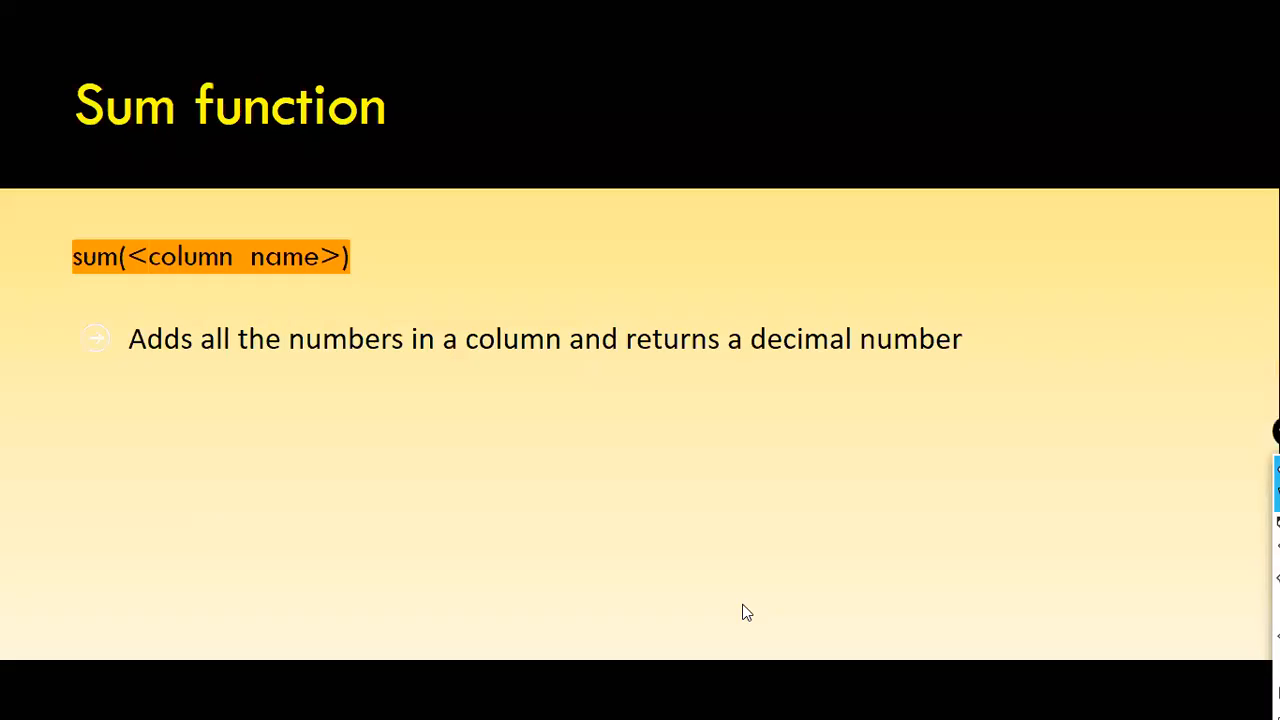
key("alt+Tab")
key("alt+Tab")
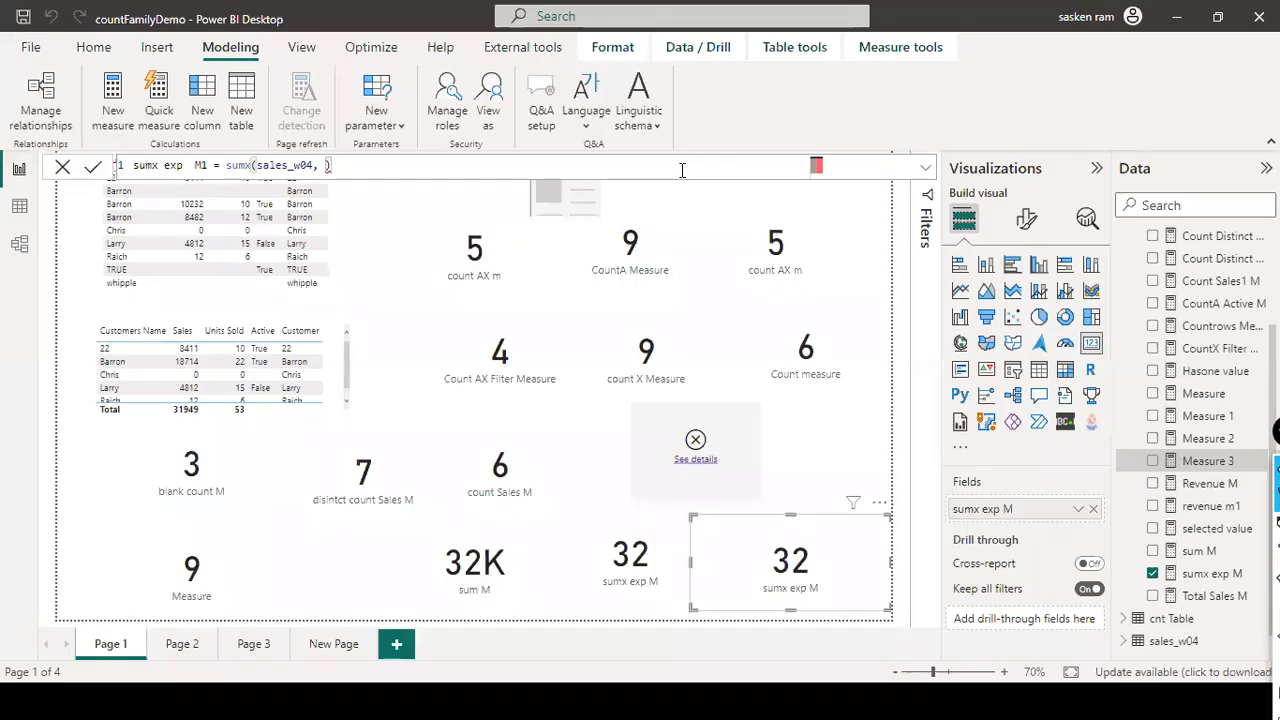
Enter sales_w04[Quantity] as the second argument of the SUMX formula
type("sales_w0")
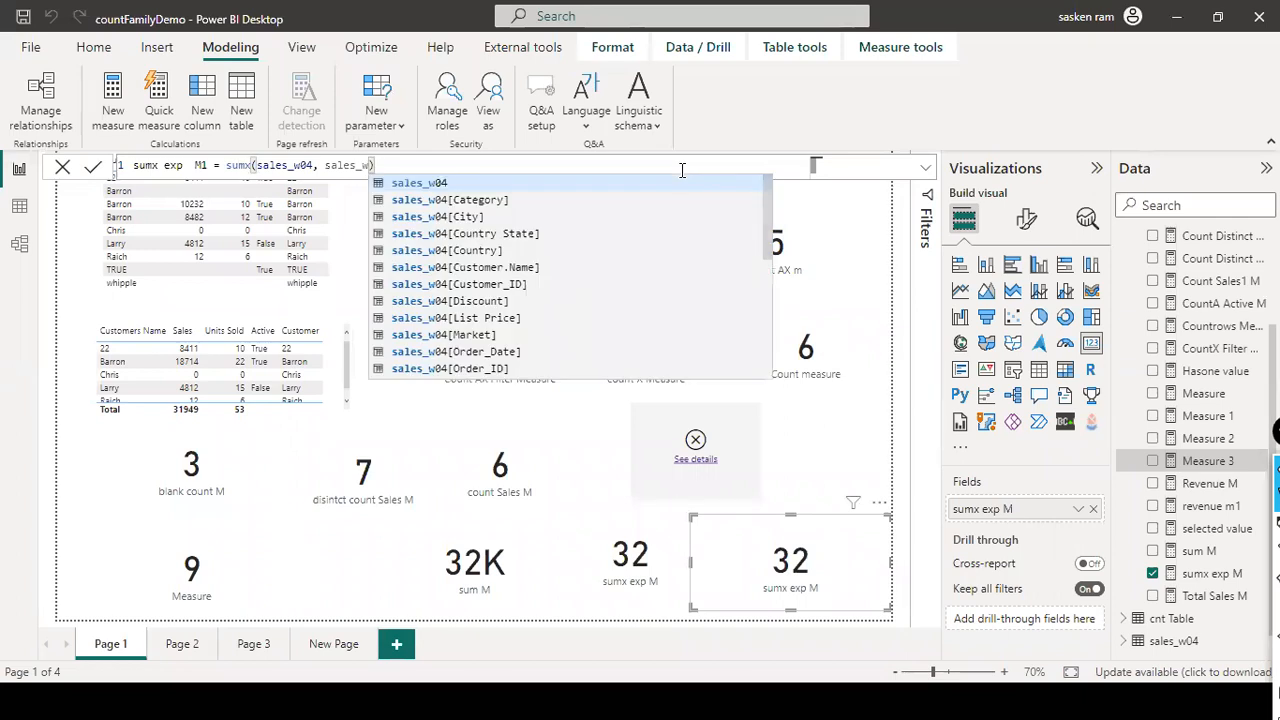
type("4")
scroll(669, 251, "down", 5)
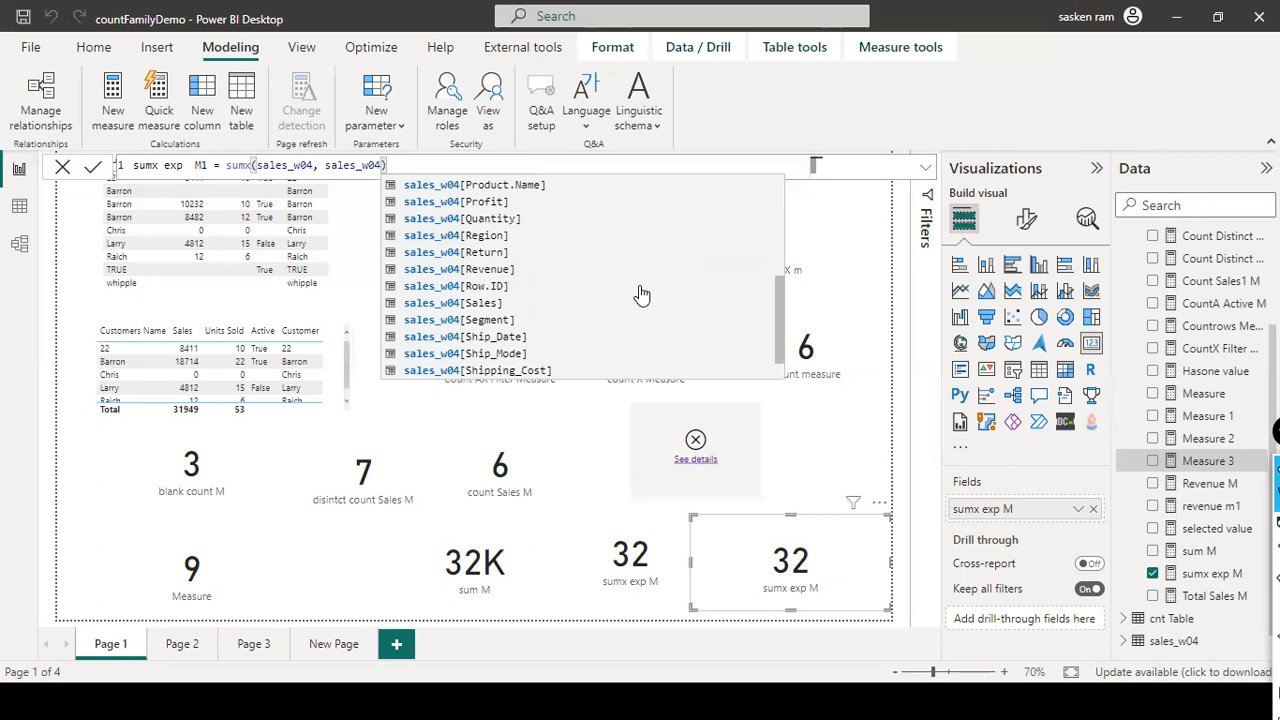
scroll(641, 293, "down", 1)
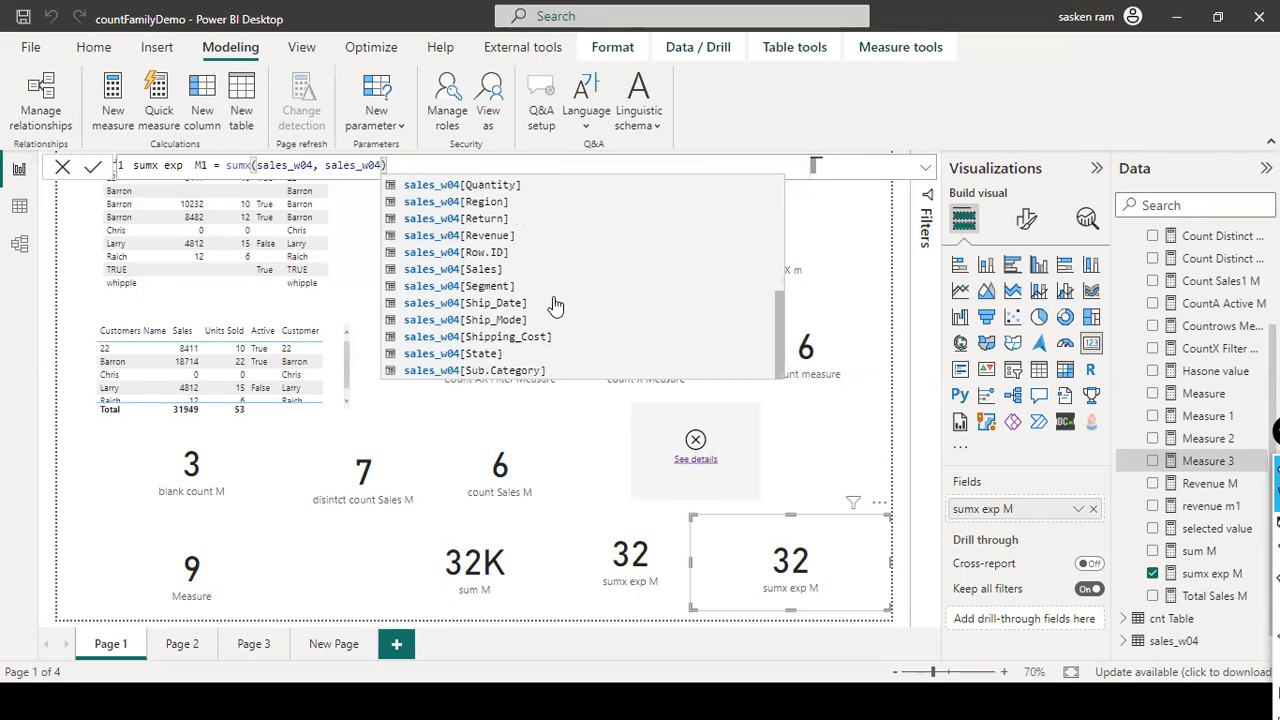
scroll(596, 250, "up", 3)
scroll(596, 250, "up", 2)
scroll(591, 251, "down", 3)
left_click(495, 280)
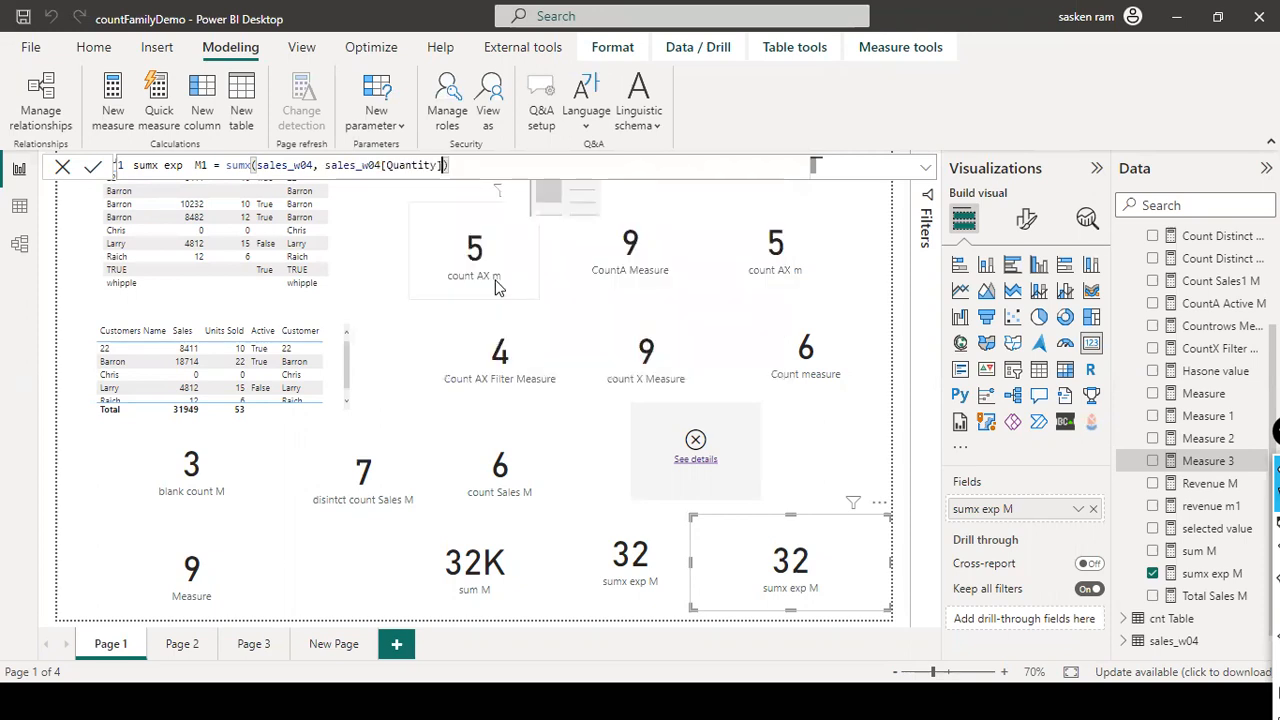
Multiply the Quantity column in the SUMX expression by sales_w04[List Price]
type("* sales_w")
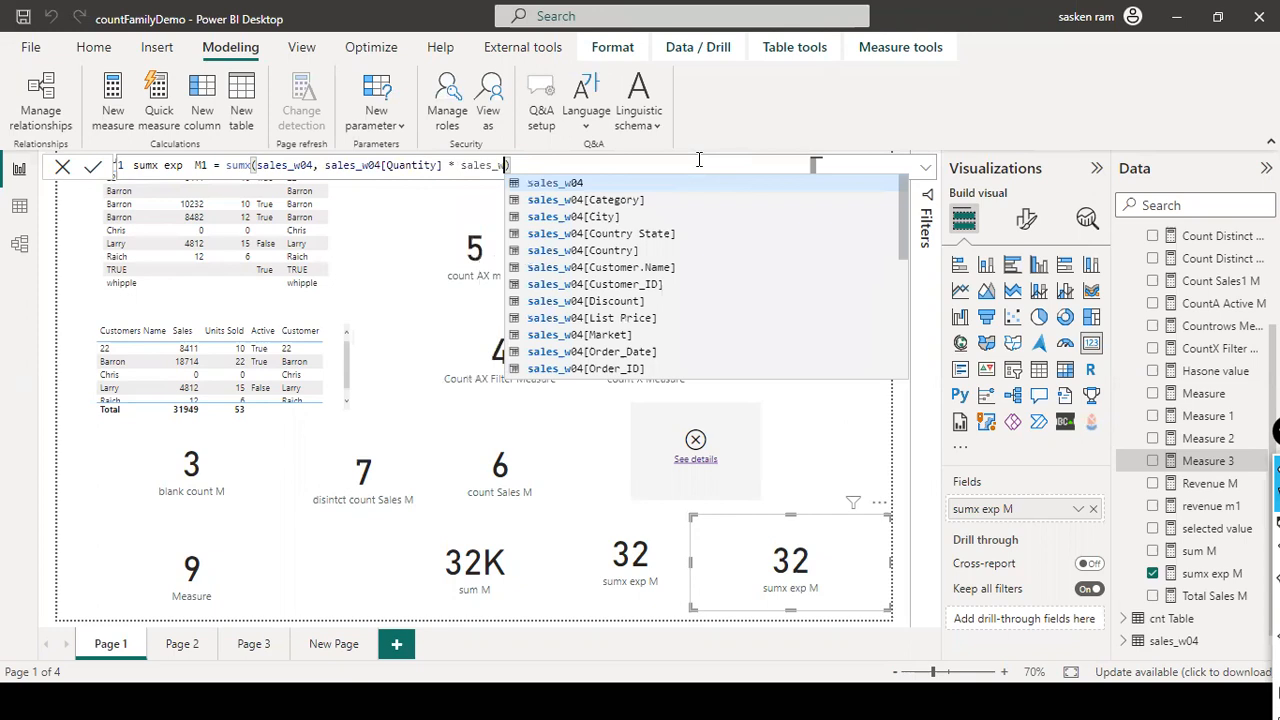
type("04")
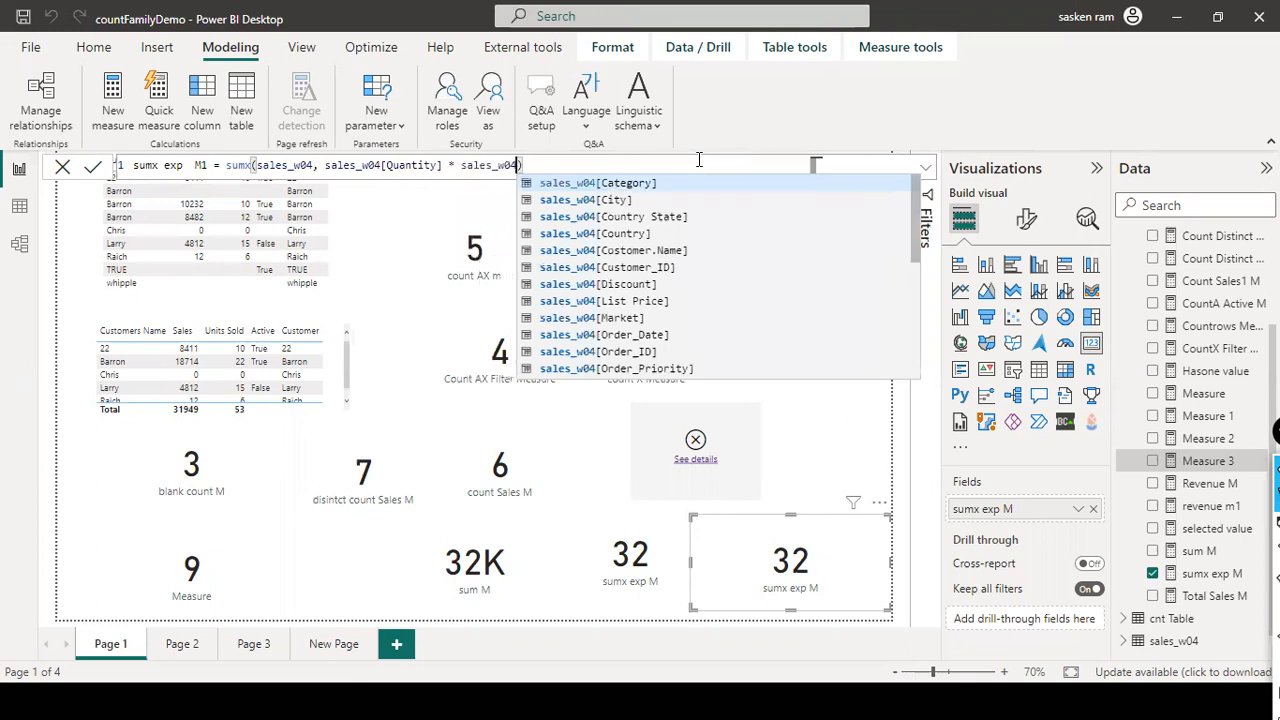
key("Down")
key("Down")
key("Down")
key("Down")
key("Down")
key("Down")
key("Down")
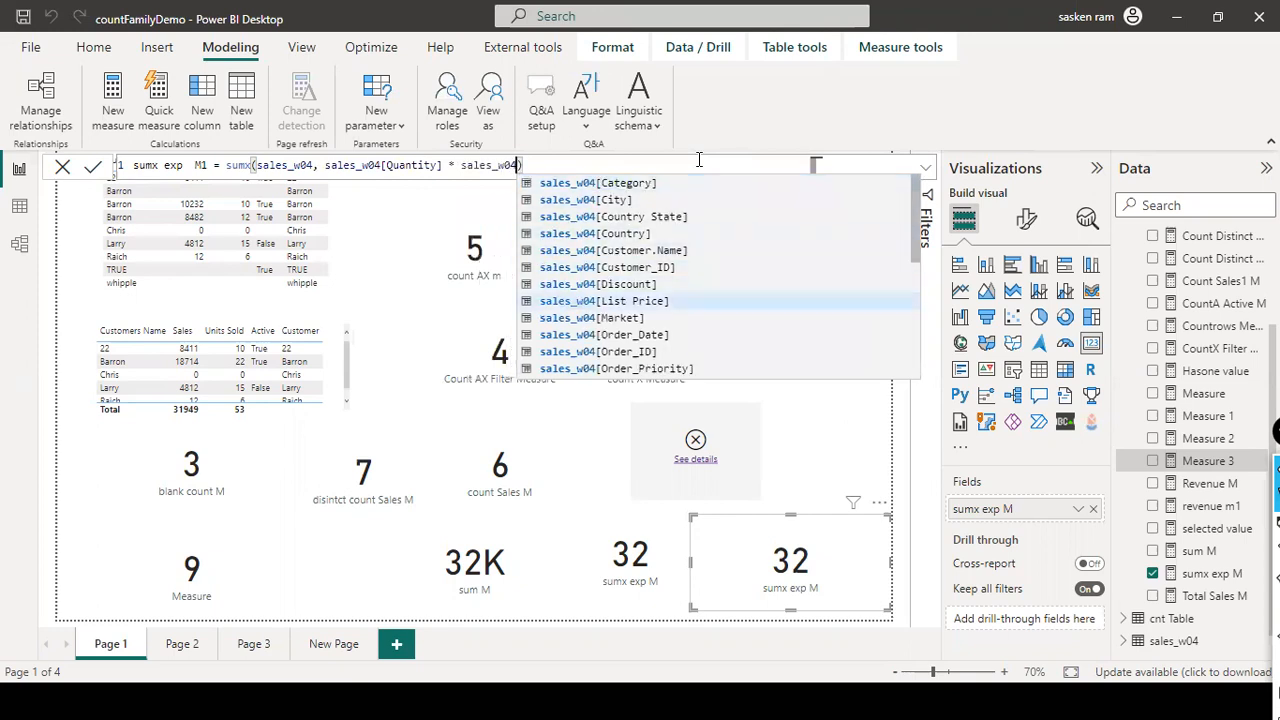
key("Tab")
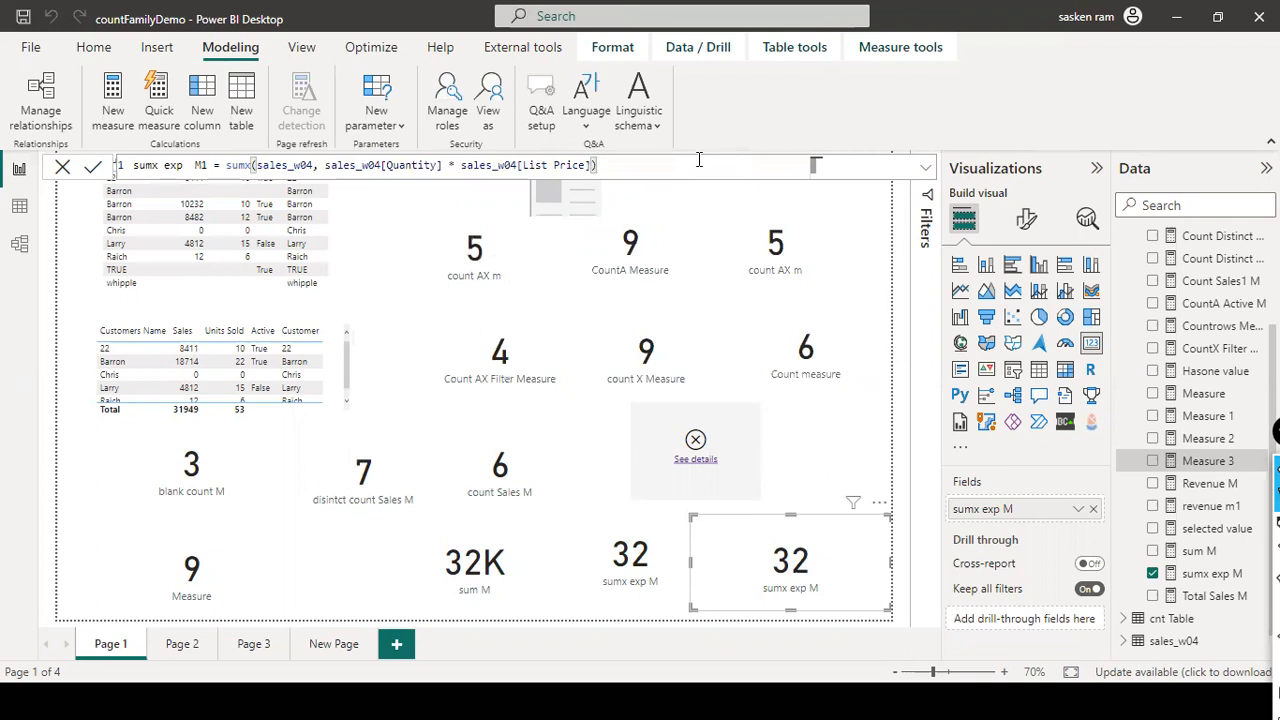
Review the arguments of the SUMX formula and commit the sumx exp M1 measure
left_click(275, 166)
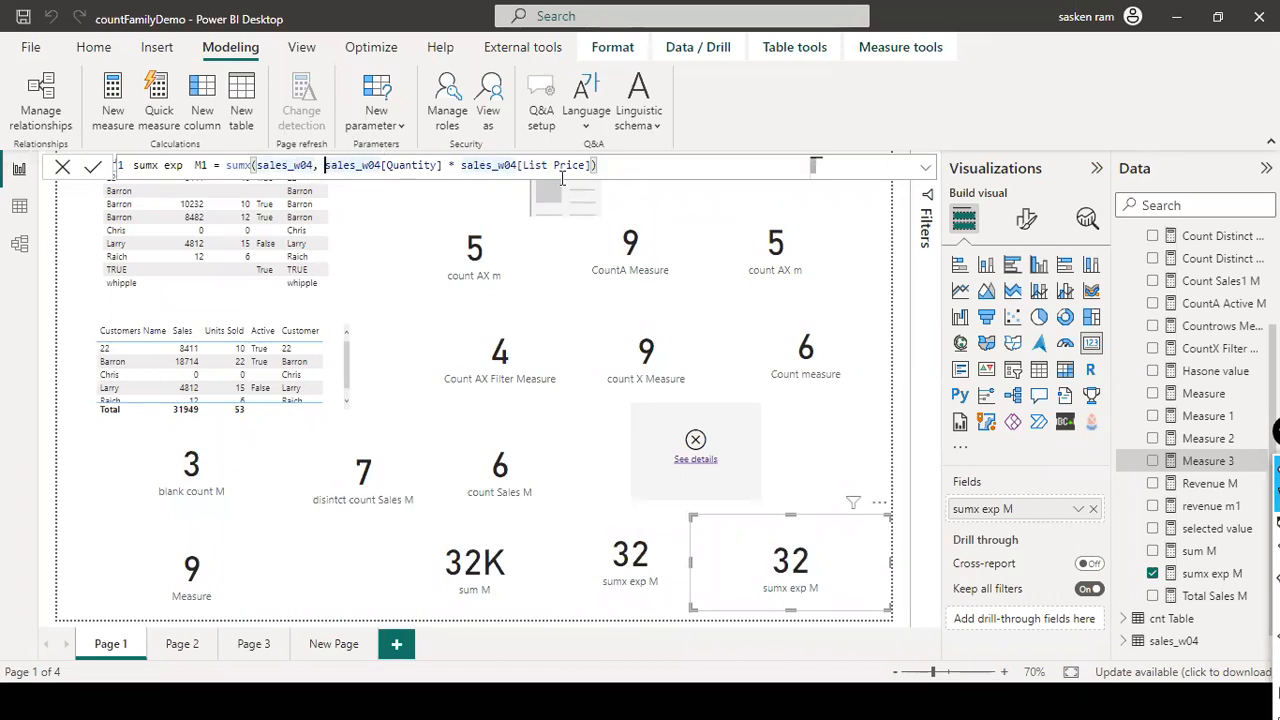
left_click(438, 168)
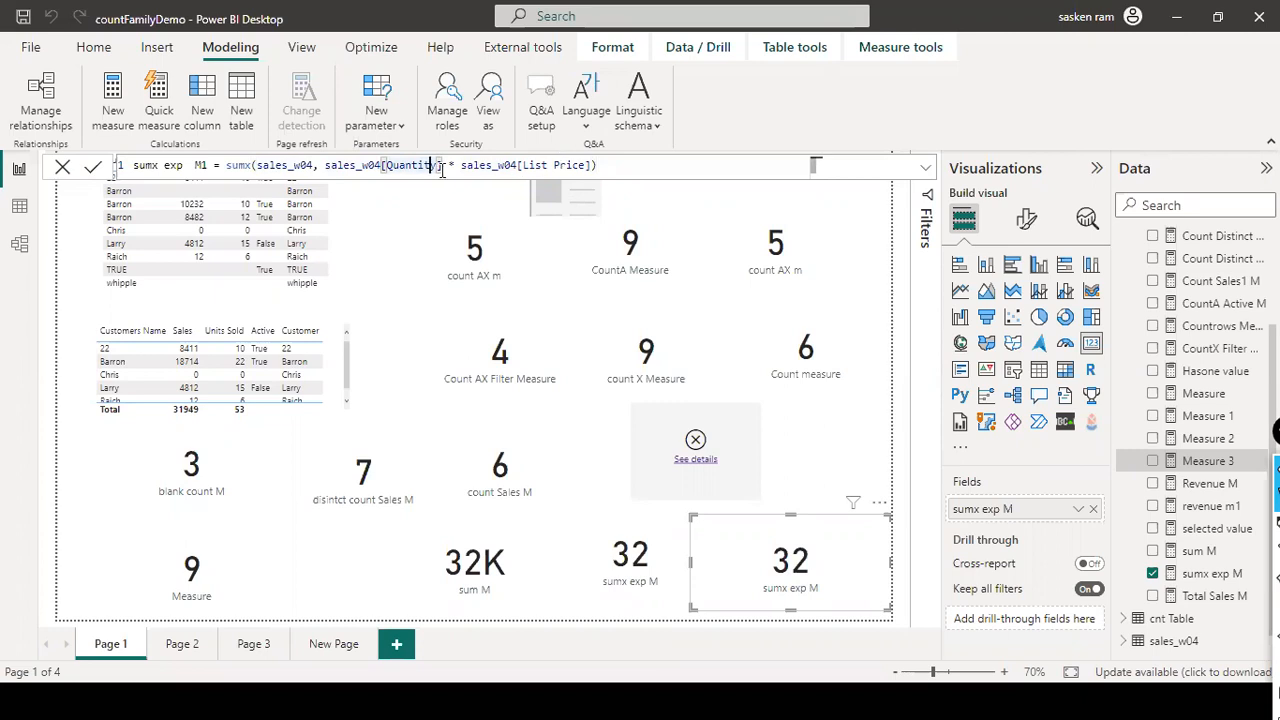
left_click(602, 167)
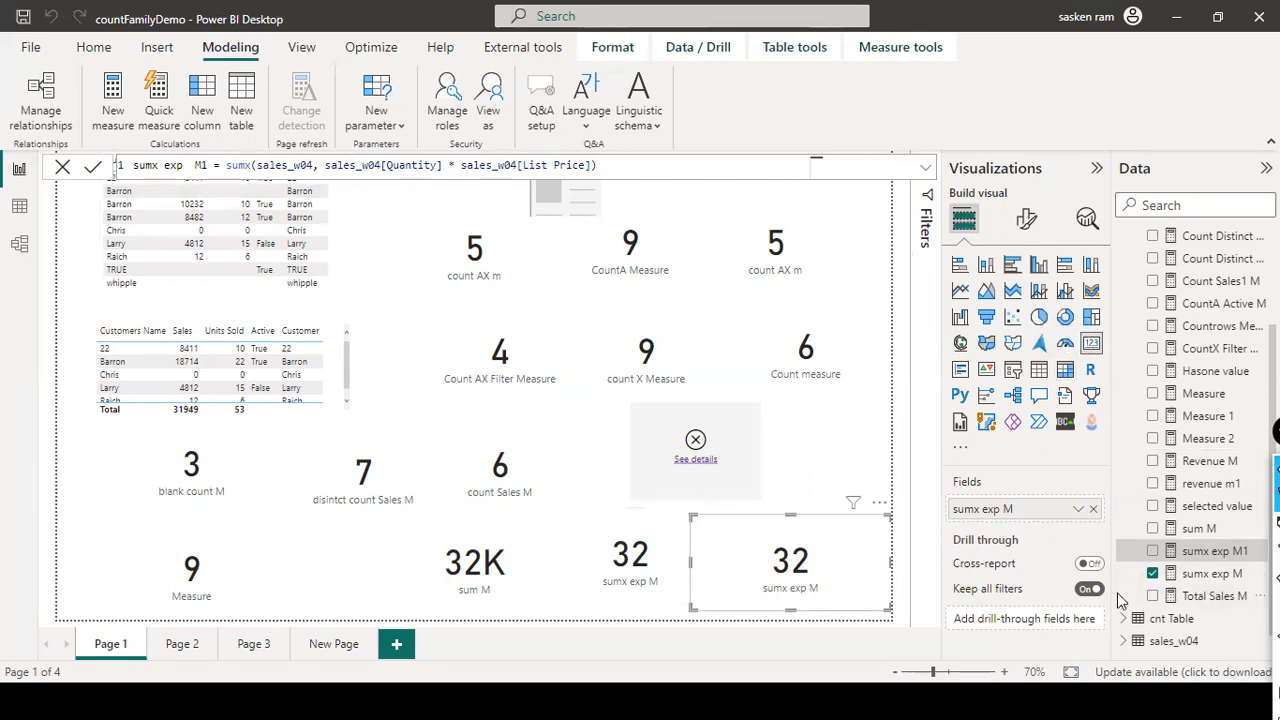
Replace the sumx exp M field of the selected card with the sumx exp M1 measure
left_click(1093, 509)
left_click_drag(1210, 563, 776, 551)
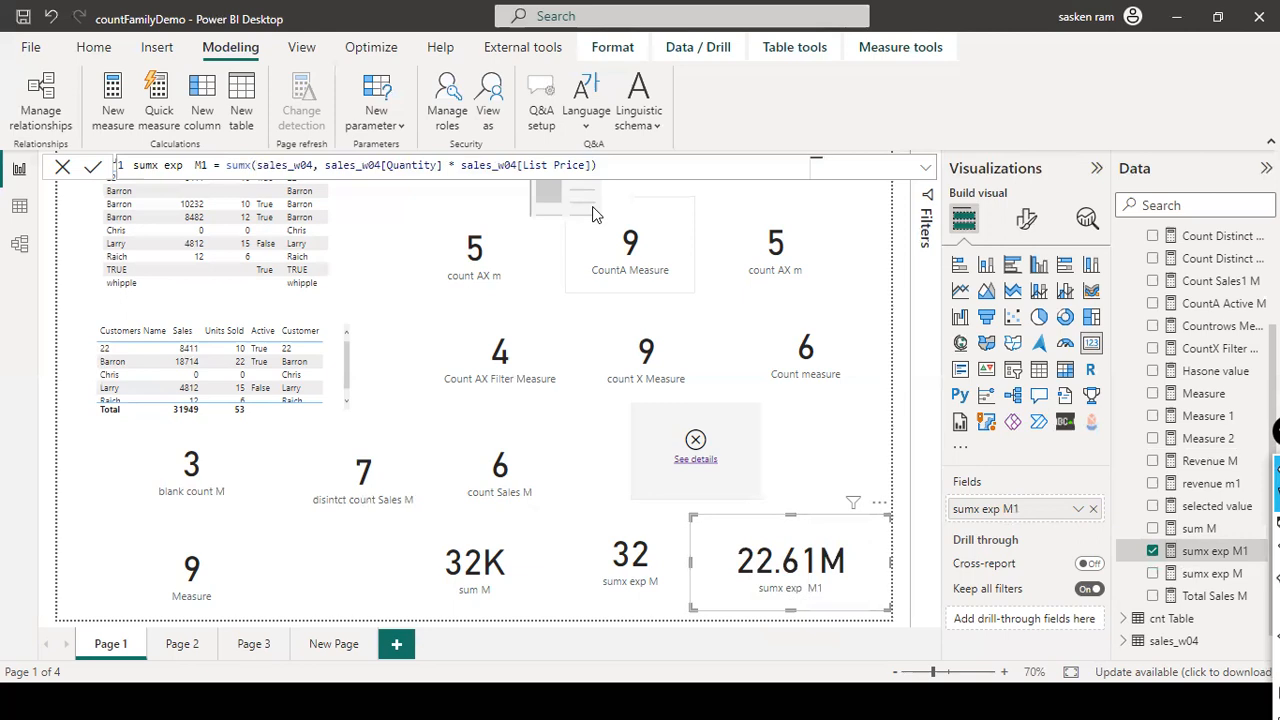
Examine the sumx exp M1 formula, covering its Quantity times List Price expression, the measure name and the SUMX function
left_click_drag(597, 165, 326, 166)
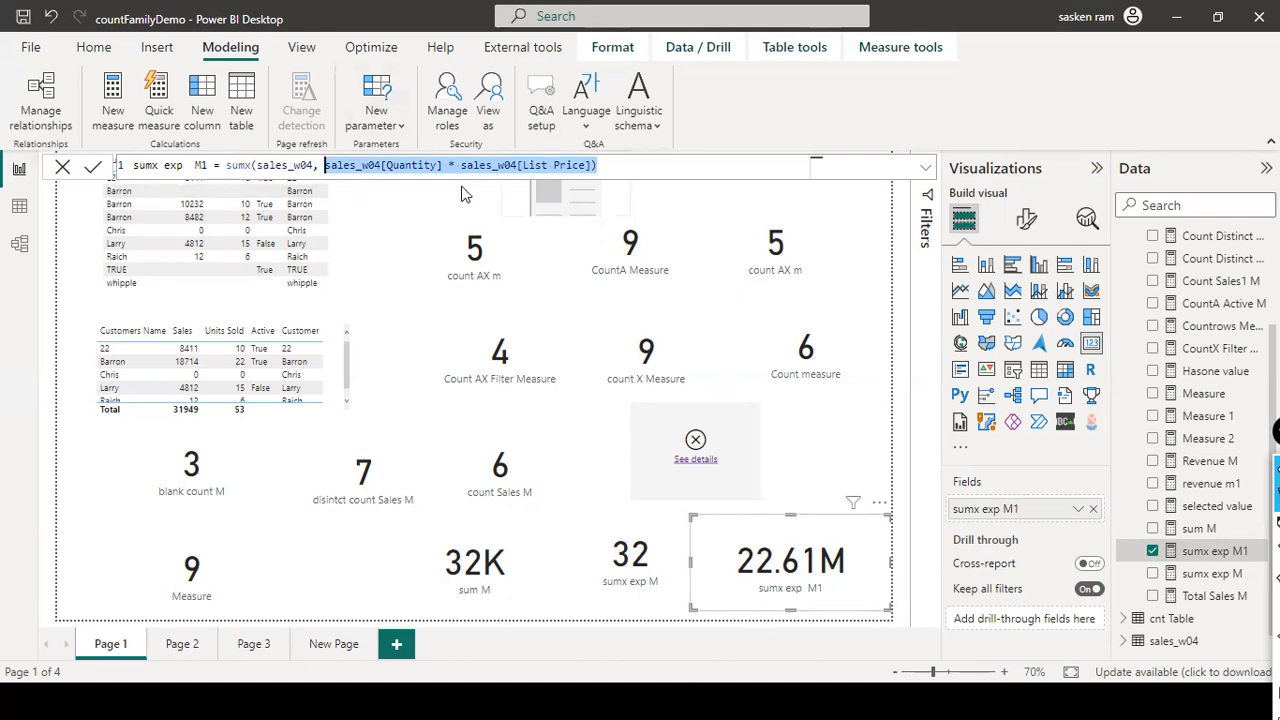
left_click(349, 172)
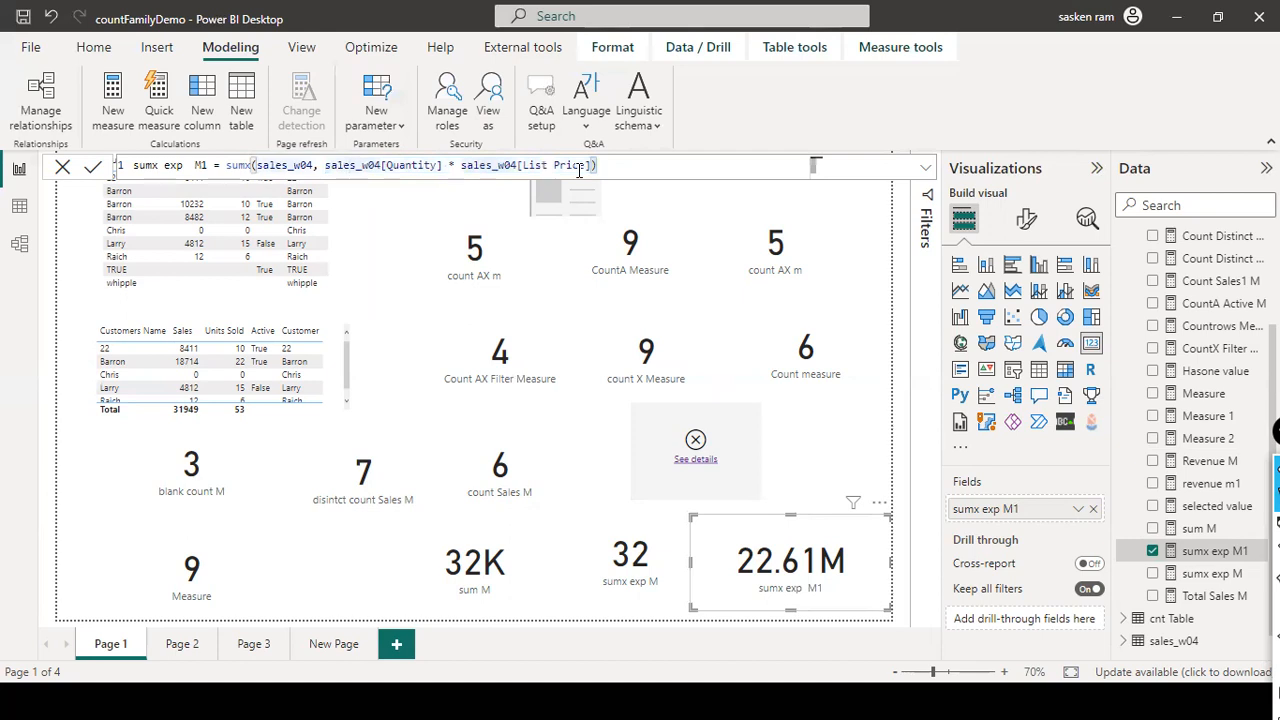
left_click(201, 167)
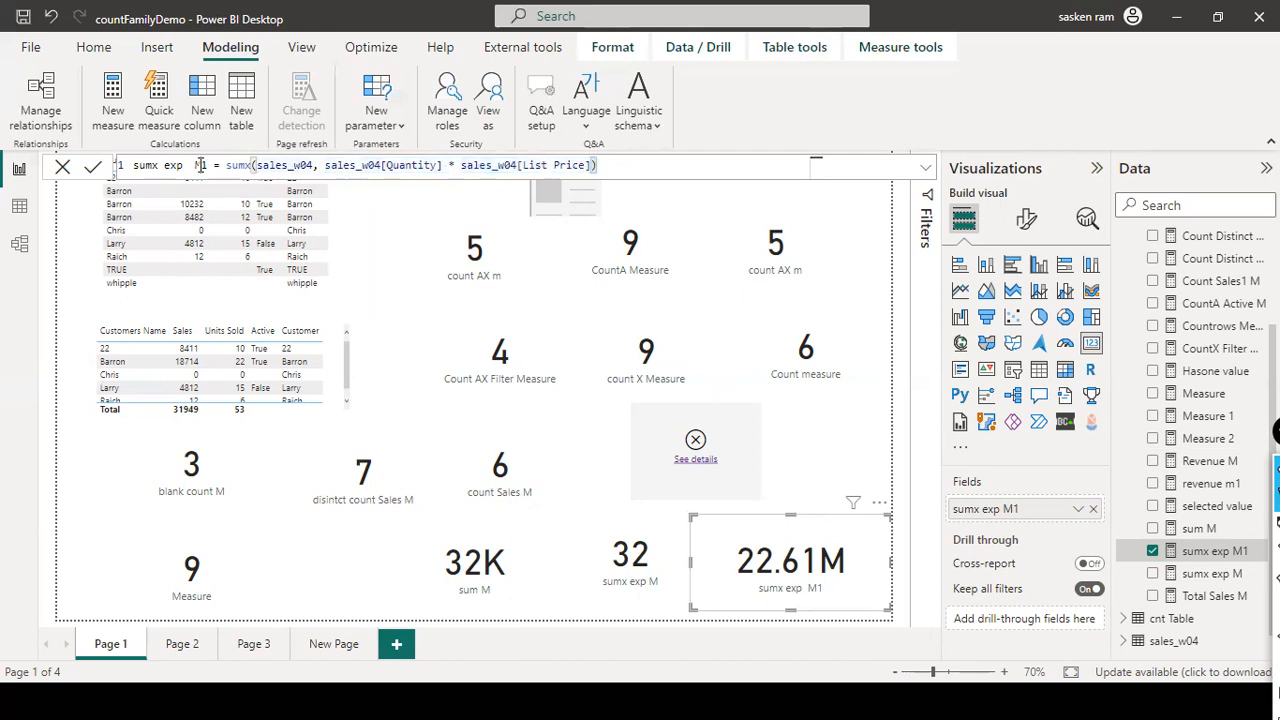
left_click(255, 164)
left_click(217, 165)
left_click_drag(218, 165, 33, 166)
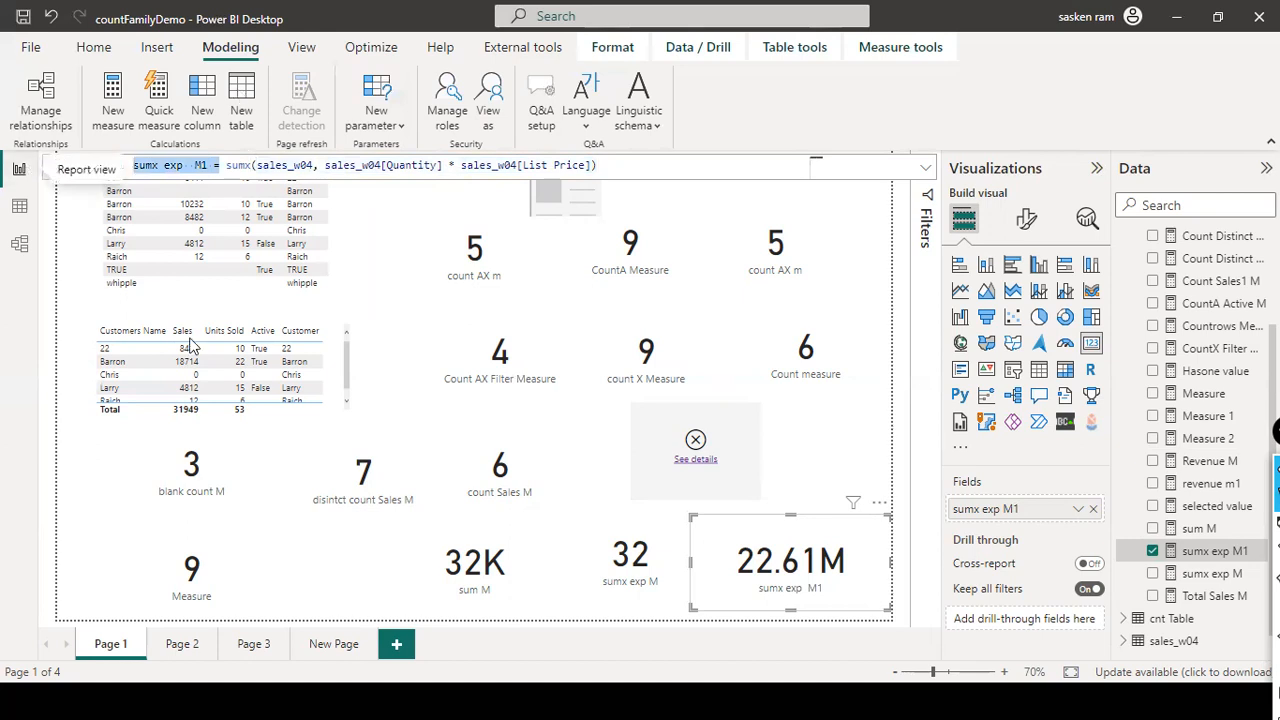
left_click(221, 166)
left_click_drag(208, 165, 133, 165)
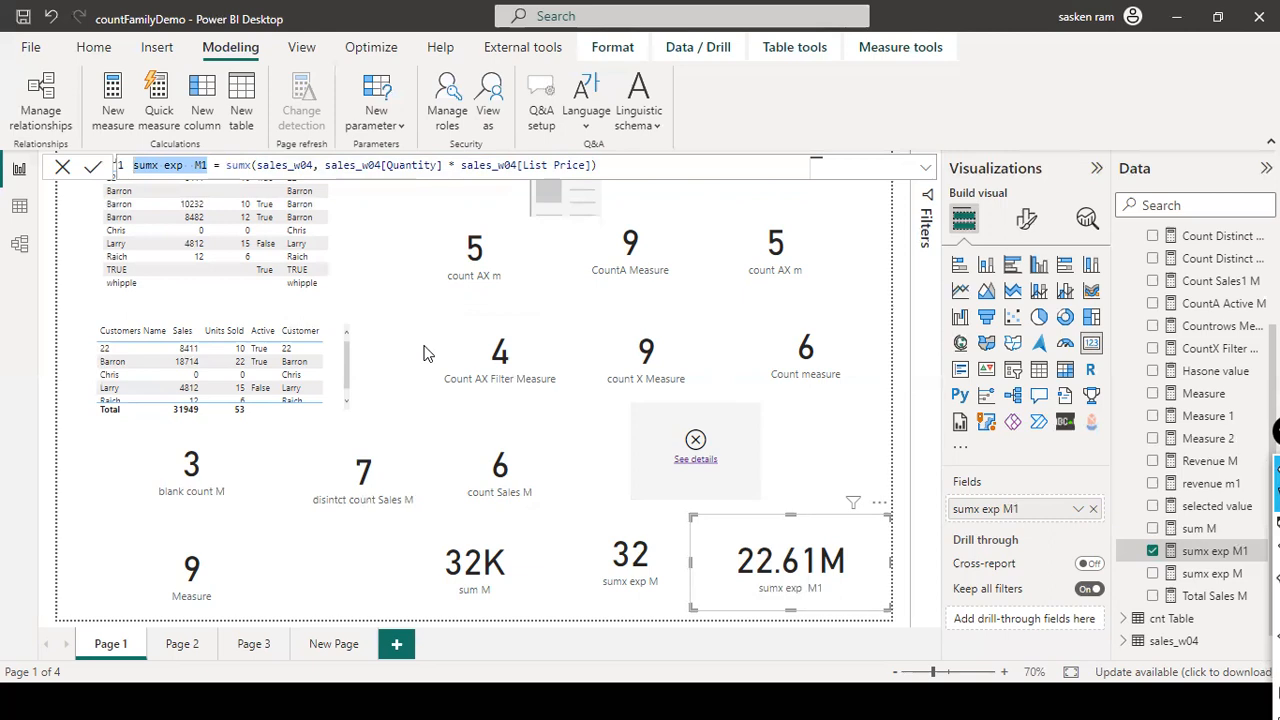
left_click(187, 167)
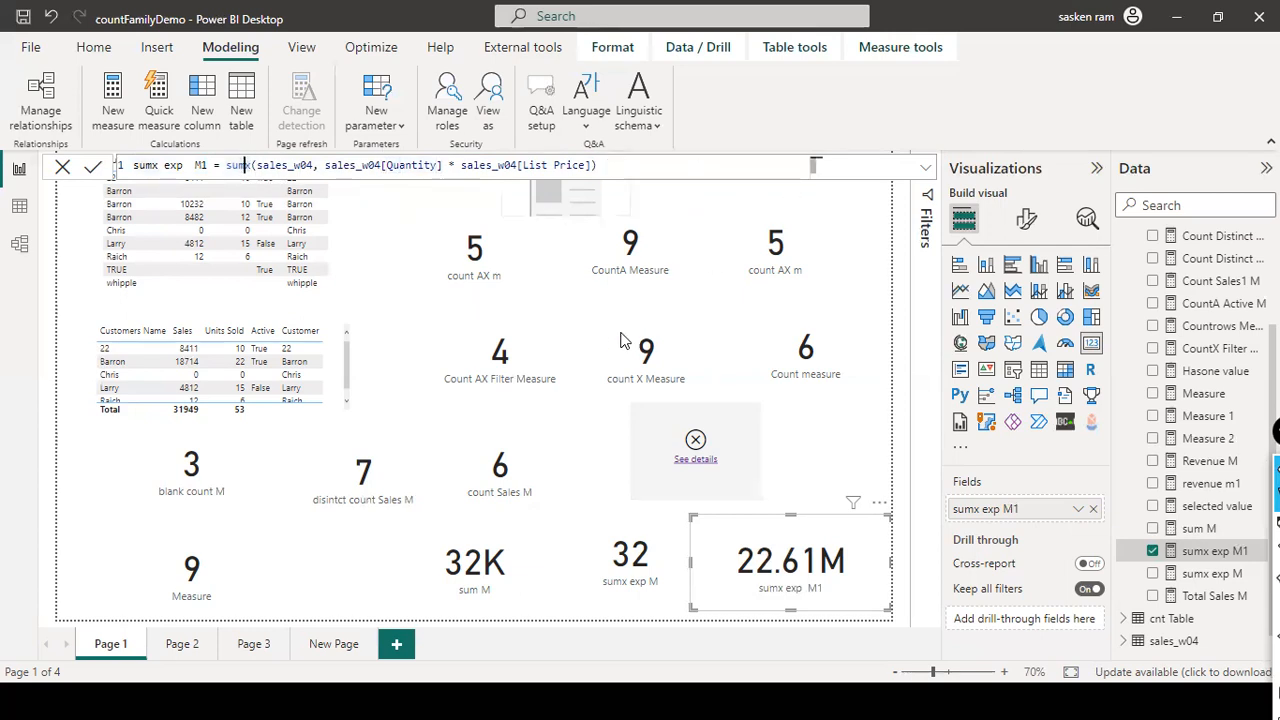
left_click(637, 165)
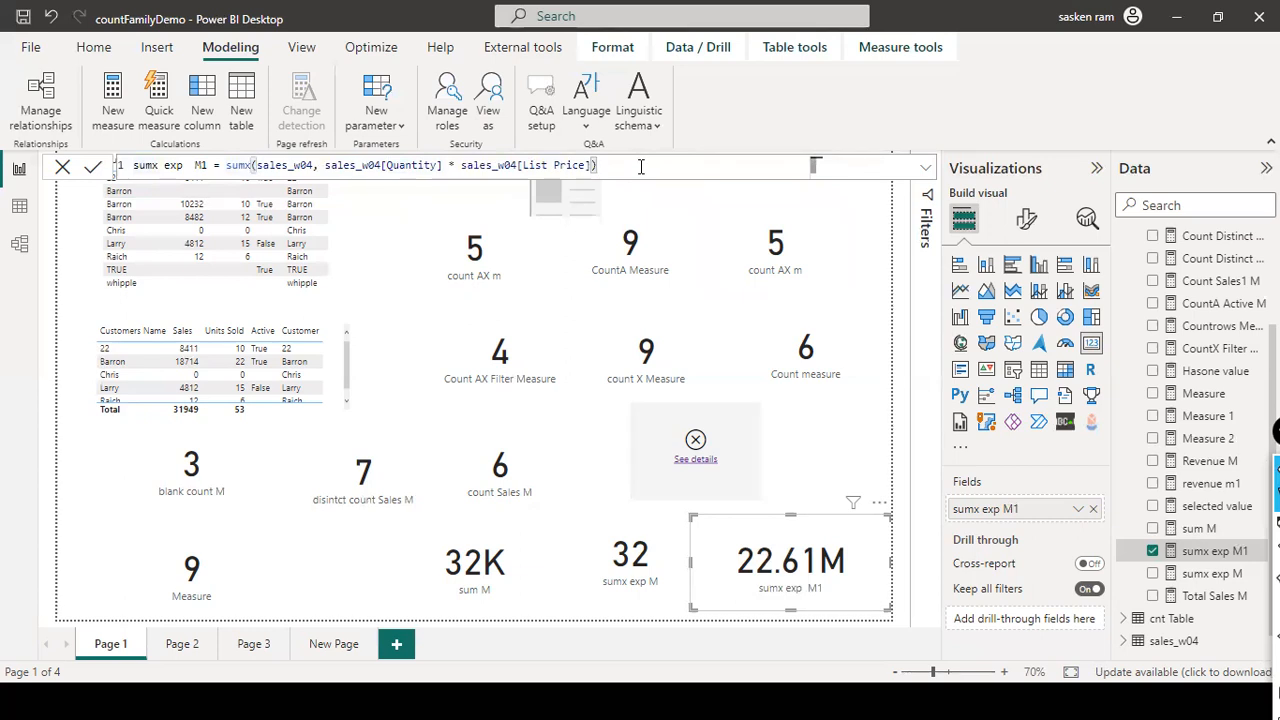
Switch to the PowerPoint slide show with the SUMX function slide
key("alt+Tab")
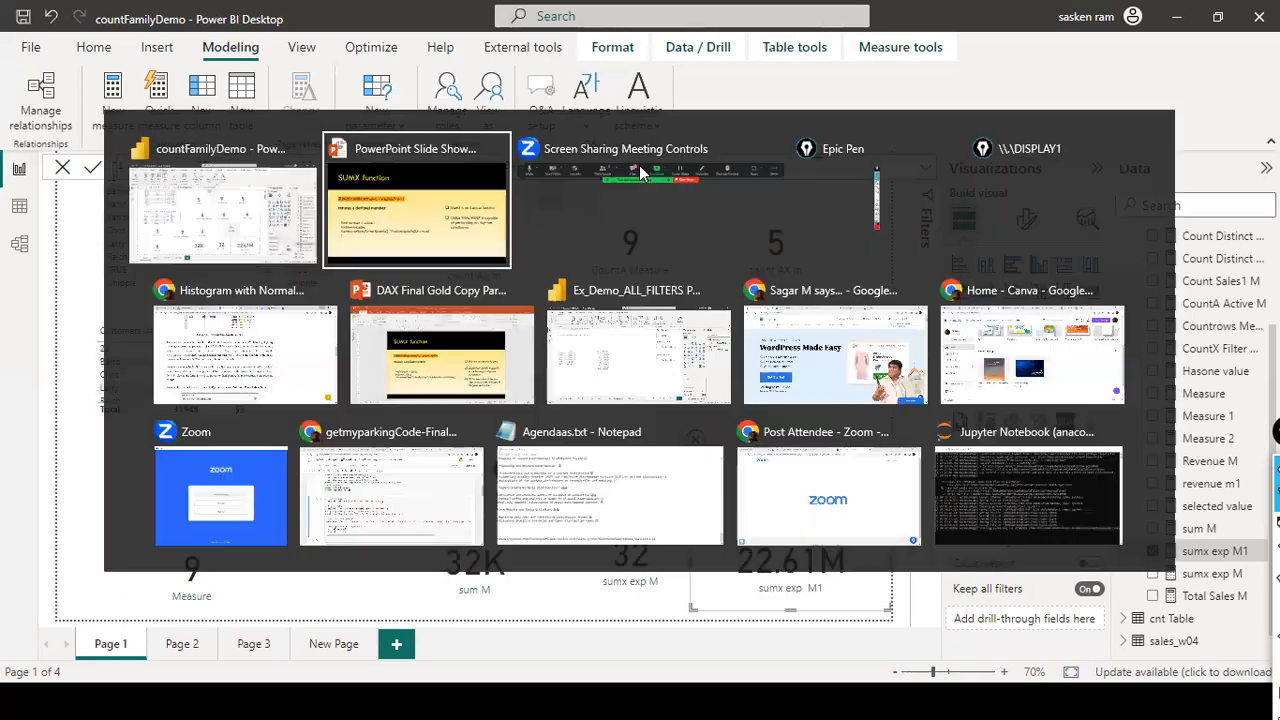